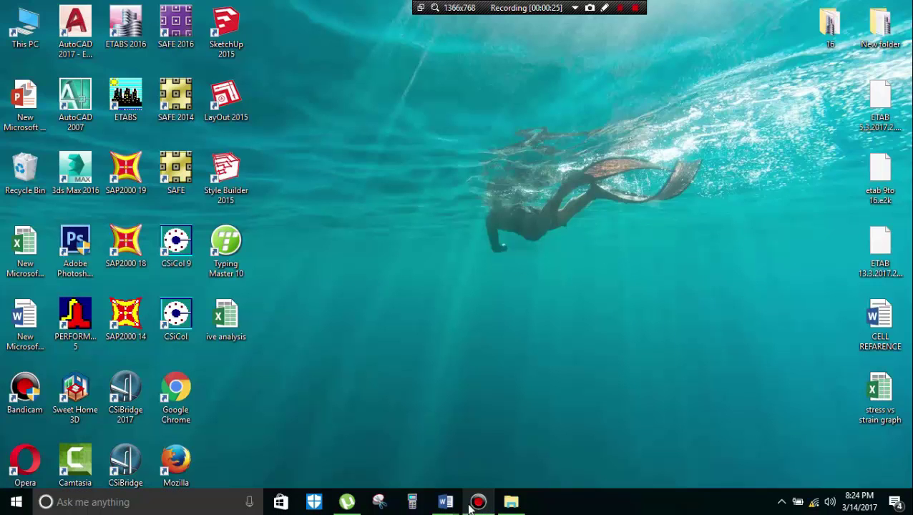
mouse_move(446, 502)
click(408, 467)
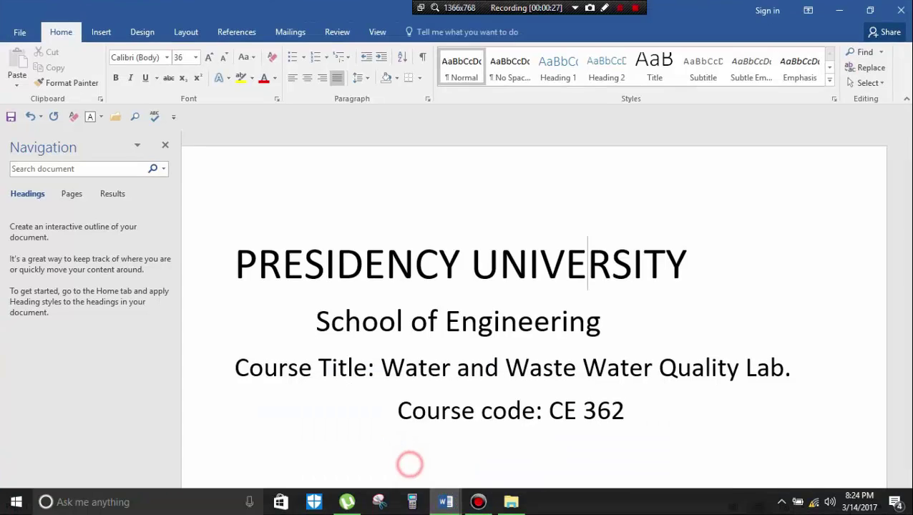
scroll(408, 467, down, 3)
scroll(534, 240, down, 3)
scroll(534, 241, up, 3)
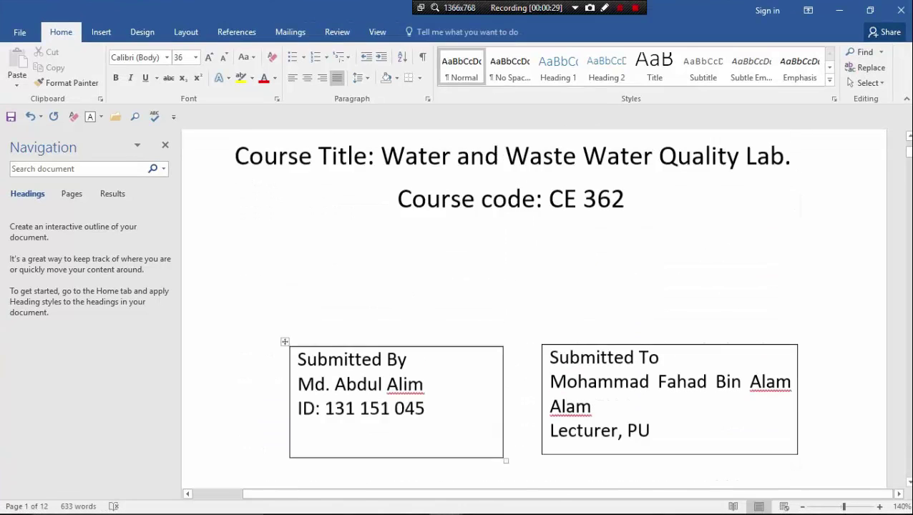
scroll(534, 241, up, 1)
scroll(534, 240, up, 2)
scroll(534, 241, down, 2)
scroll(534, 241, down, 3)
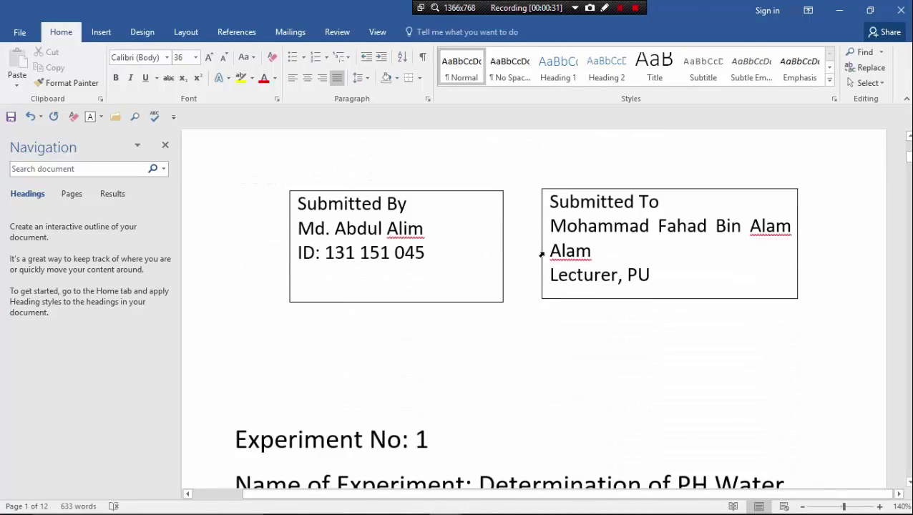
scroll(534, 241, up, 3)
scroll(534, 240, up, 3)
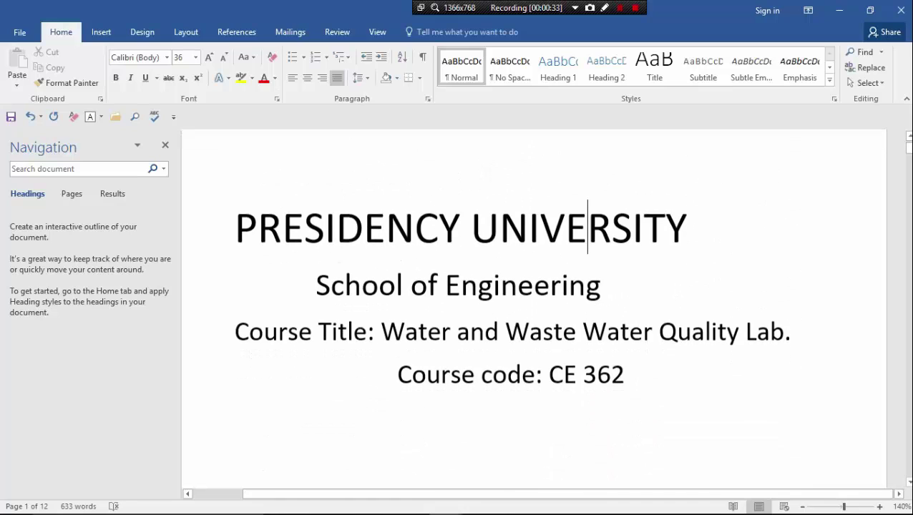
scroll(544, 256, down, 3)
scroll(515, 324, up, 2)
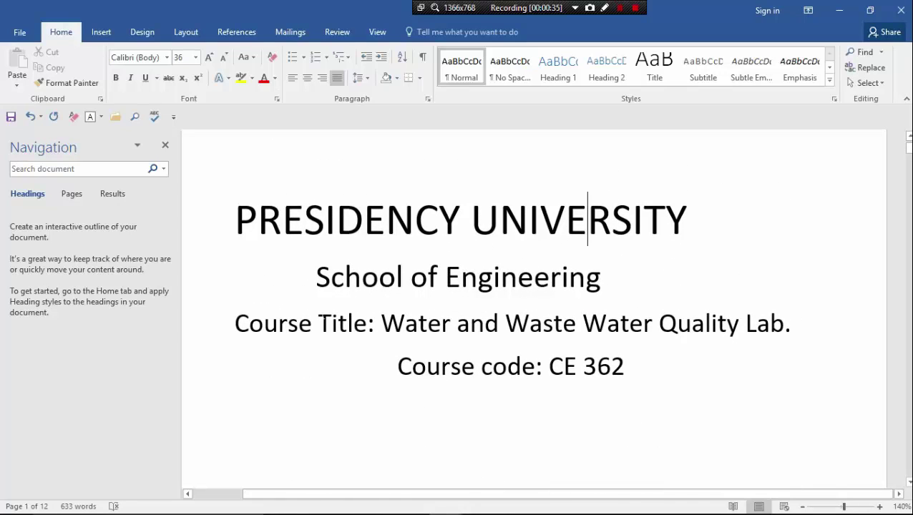
click(212, 237)
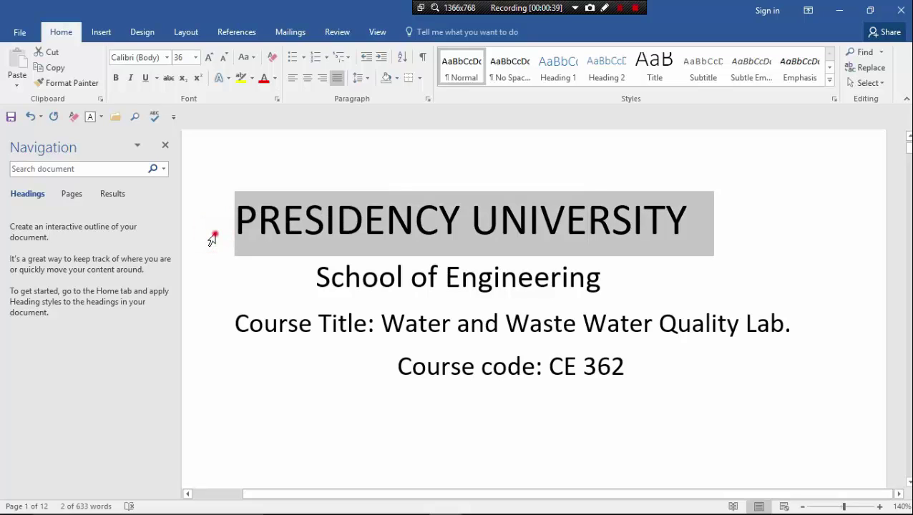
click(207, 326)
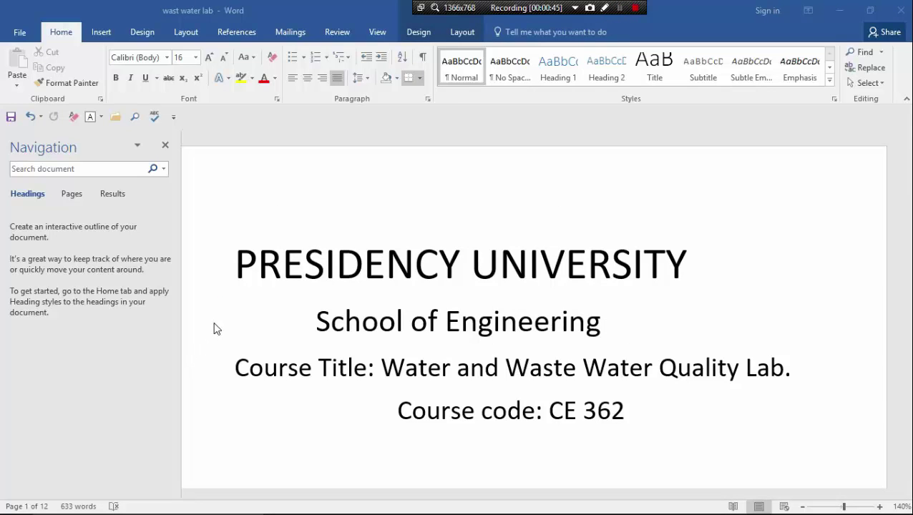
scroll(272, 332, down, 2)
scroll(218, 304, up, 2)
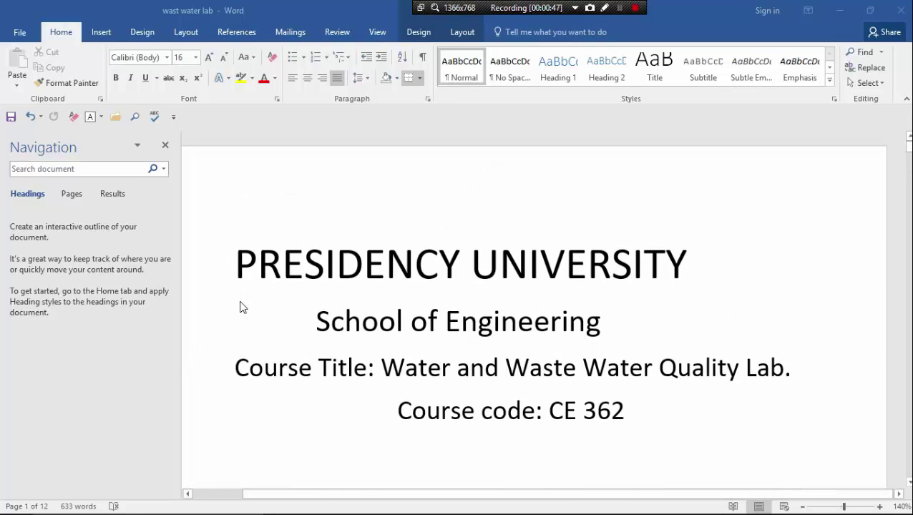
click(284, 268)
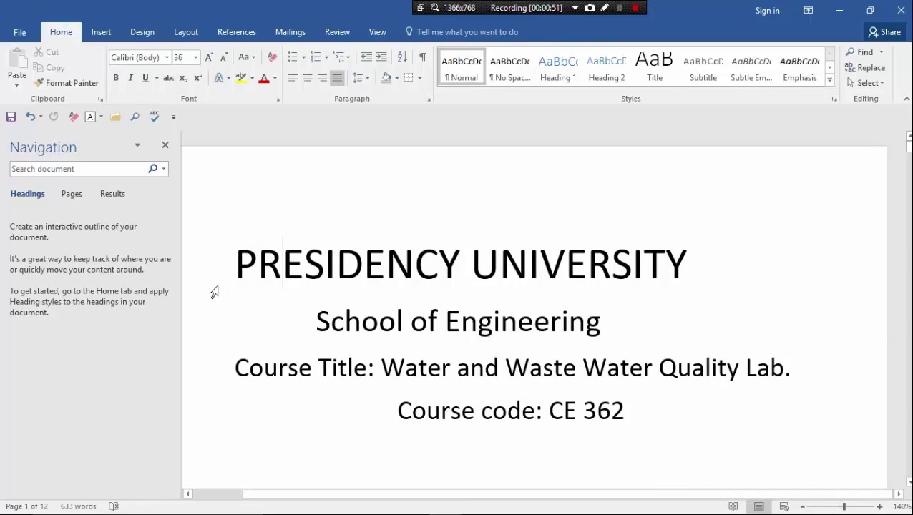
click(206, 369)
click(206, 374)
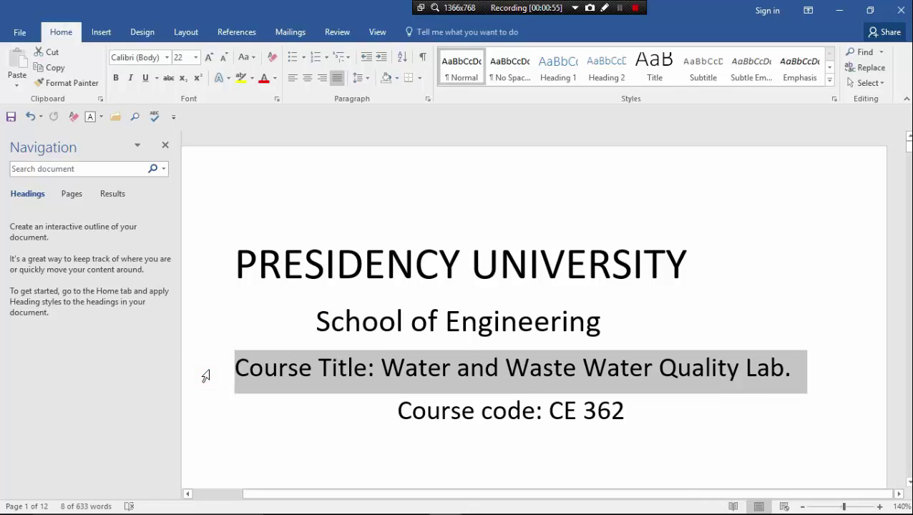
click(217, 286)
click(247, 338)
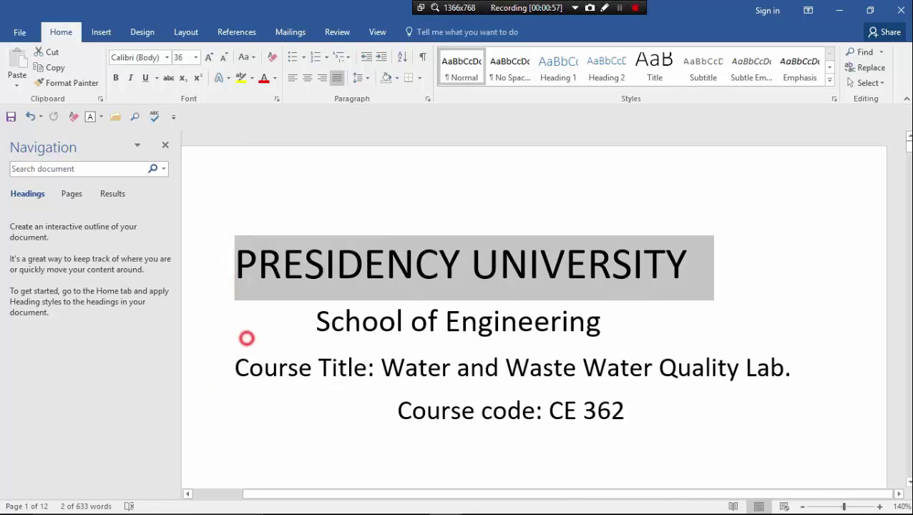
click(295, 339)
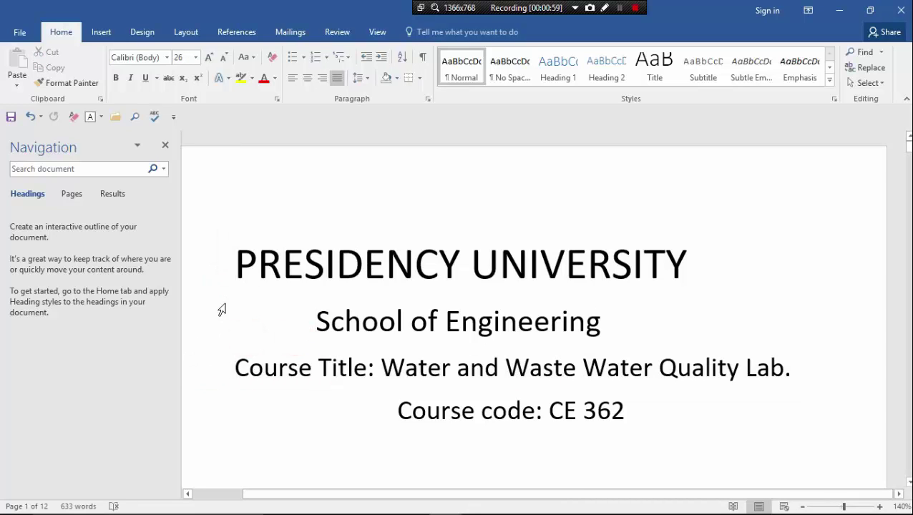
click(227, 264)
drag(227, 265, 637, 414)
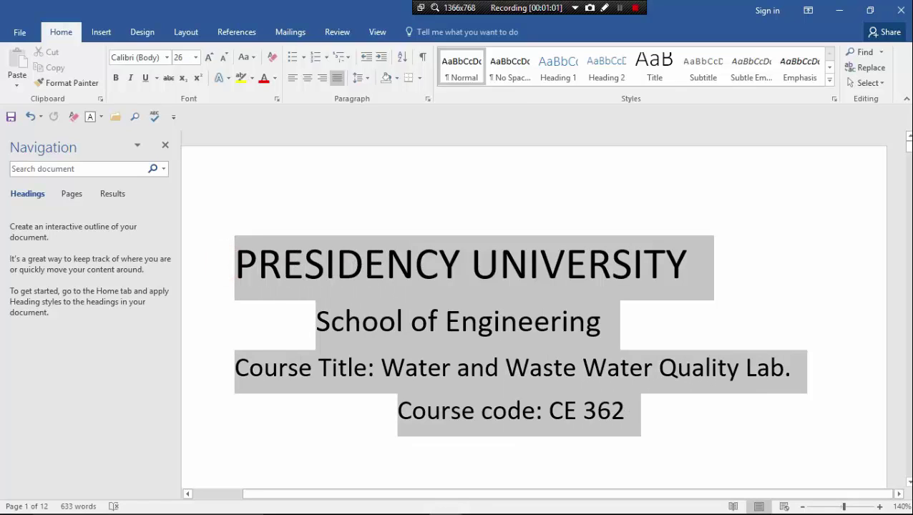
click(227, 265)
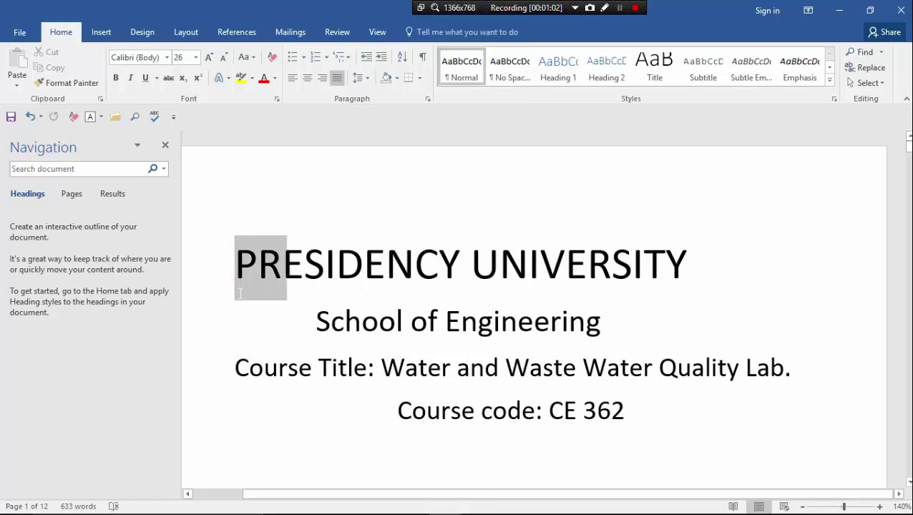
click(208, 312)
key(ctrl+a)
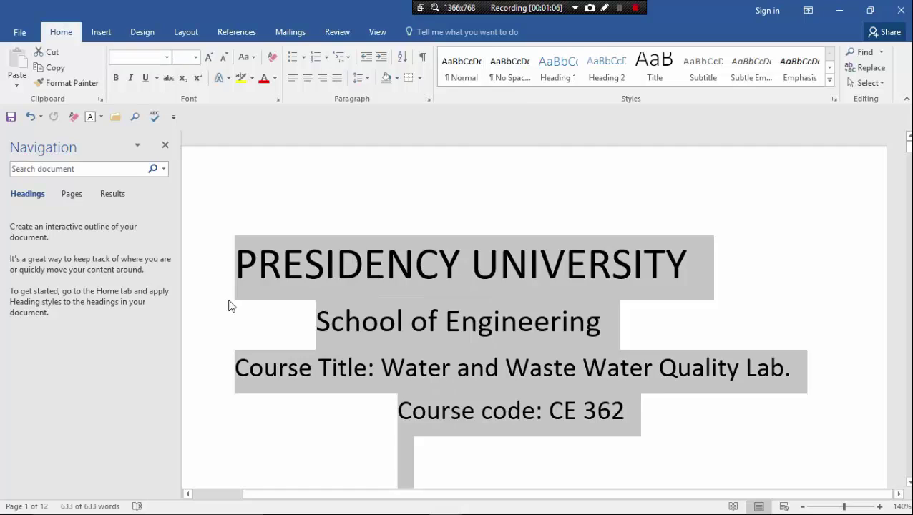
scroll(323, 292, down, 3)
scroll(322, 291, down, 2)
scroll(322, 291, up, 3)
scroll(322, 291, up, 3)
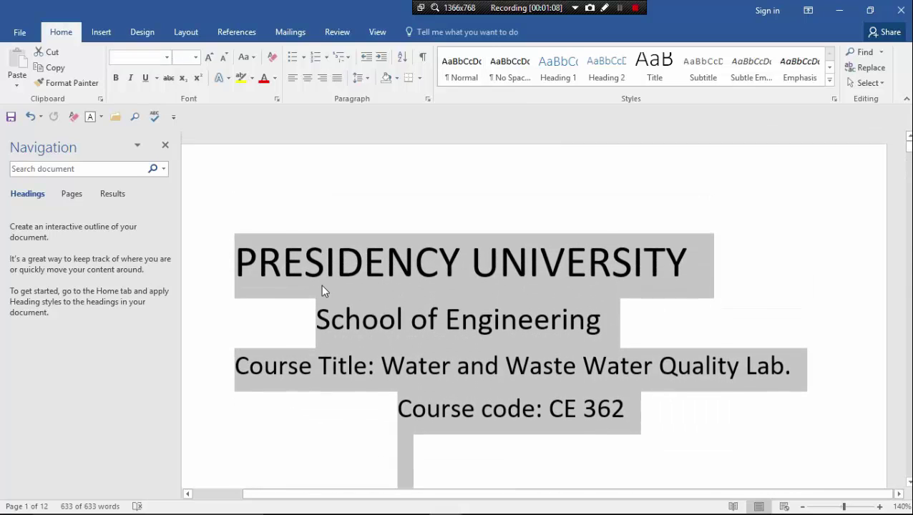
click(419, 221)
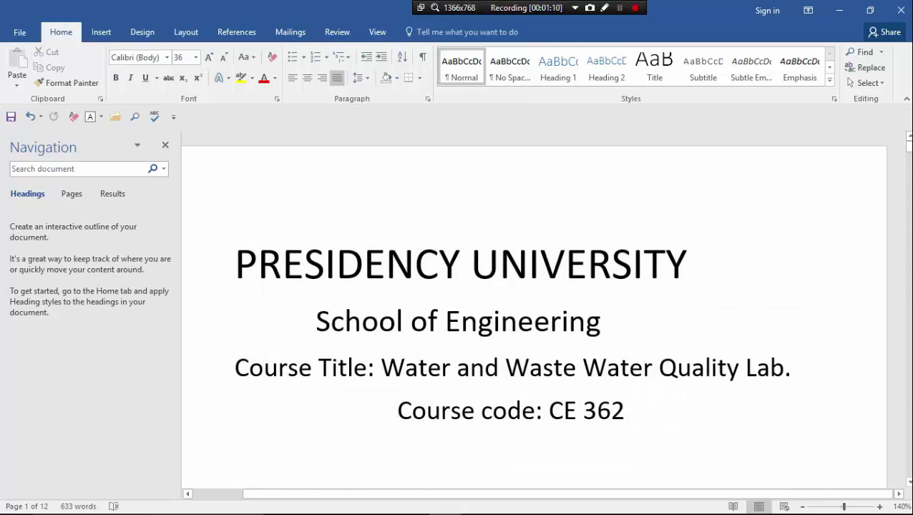
scroll(419, 221, down, 3)
scroll(533, 308, up, 3)
scroll(533, 308, down, 5)
scroll(534, 308, down, 4)
scroll(533, 307, down, 1)
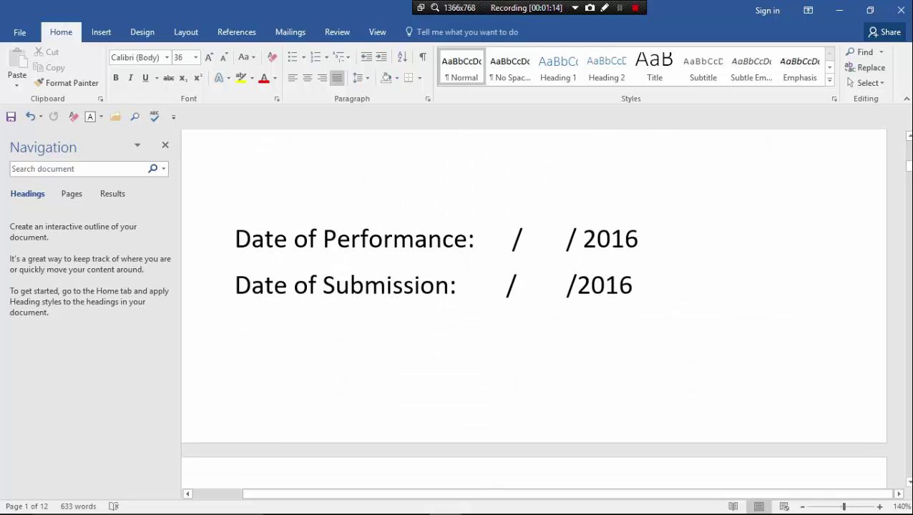
scroll(533, 308, up, 2)
scroll(533, 308, up, 3)
scroll(534, 308, up, 2)
scroll(533, 308, up, 3)
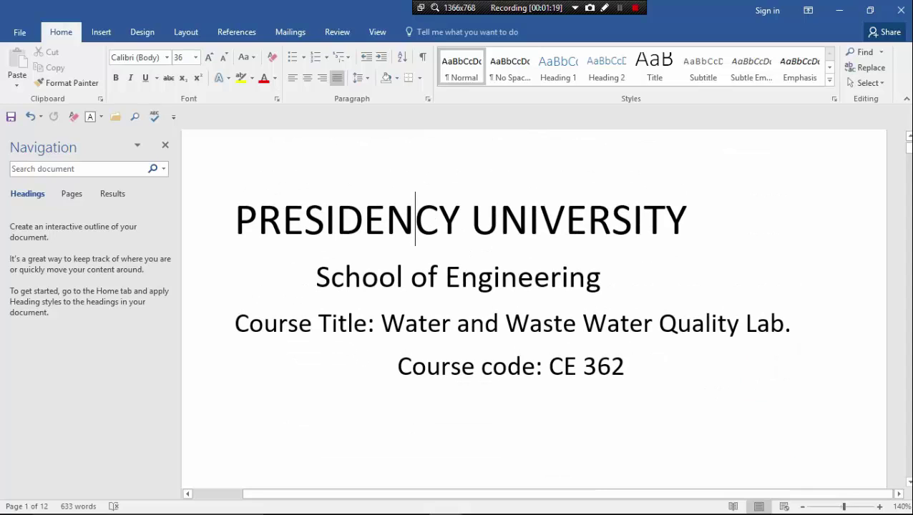
Remove the underline from the 'School of Engineering' line, leaving plain 26-point text.
click(419, 326)
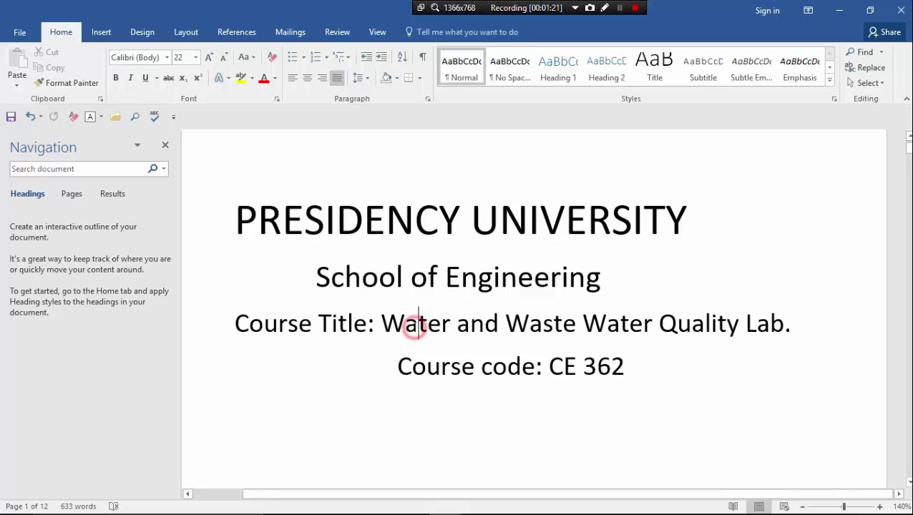
triple_click(413, 325)
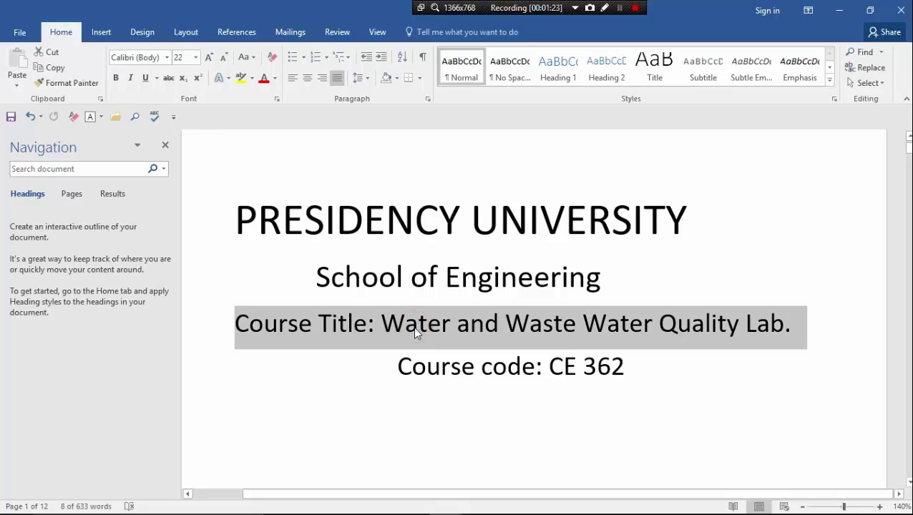
click(376, 352)
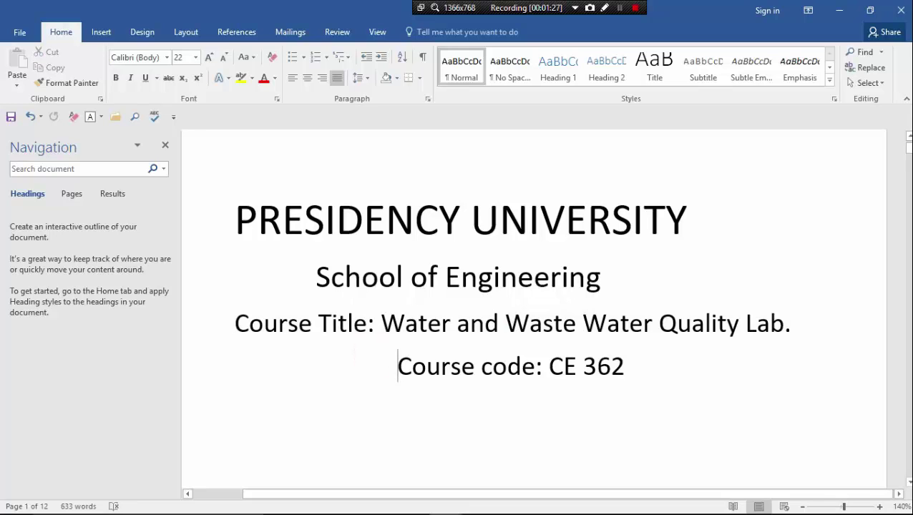
scroll(512, 322, down, 2)
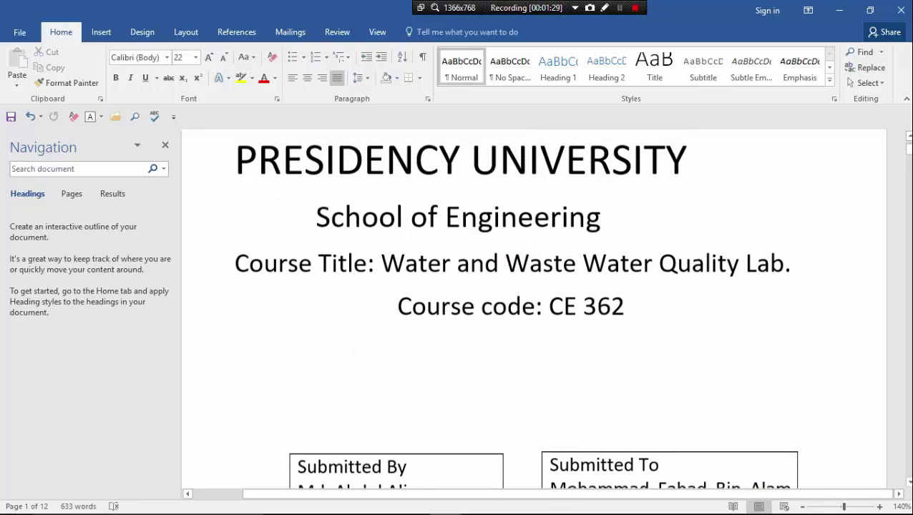
scroll(513, 322, up, 3)
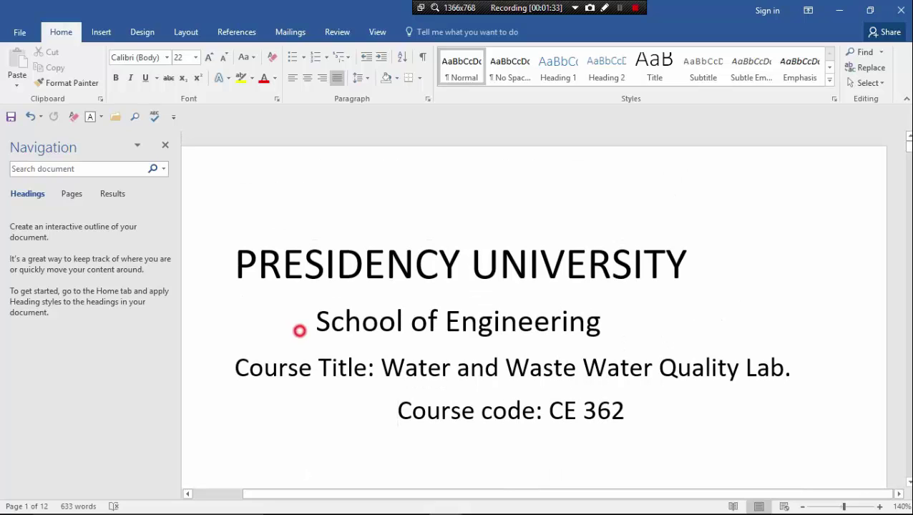
drag(300, 330, 619, 330)
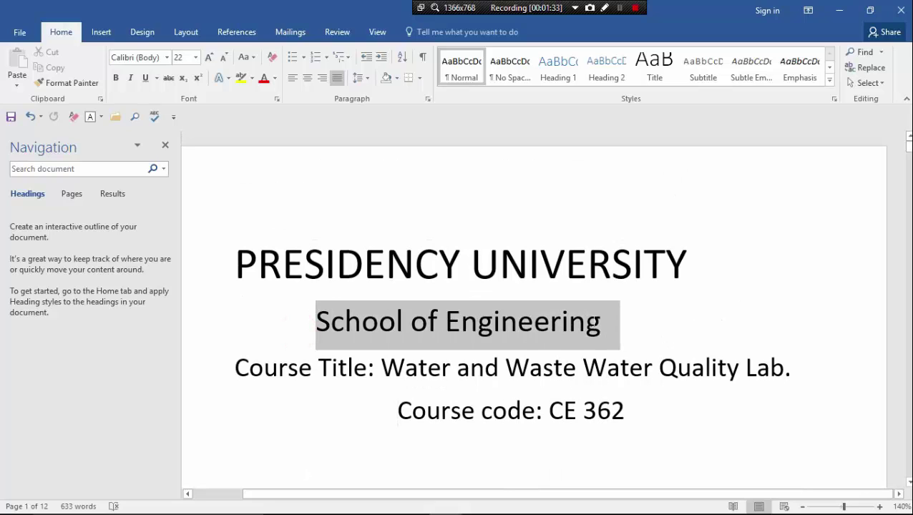
click(146, 78)
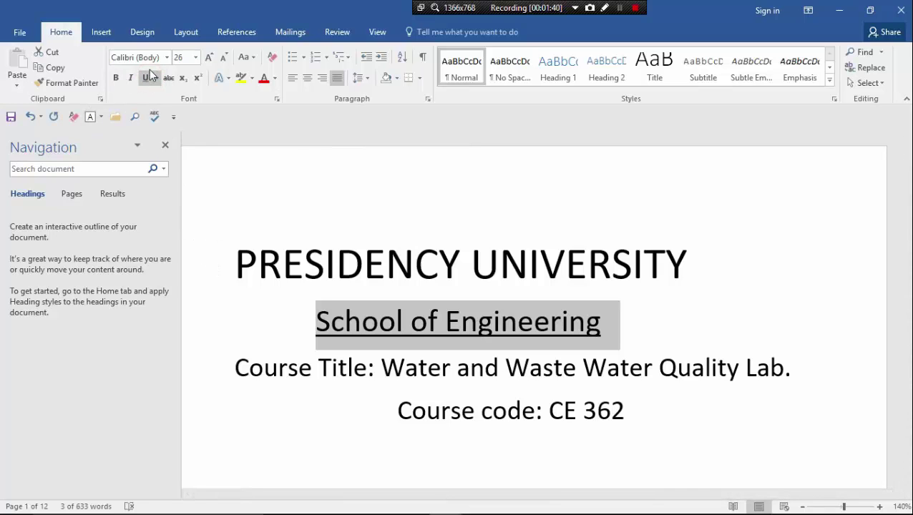
click(272, 259)
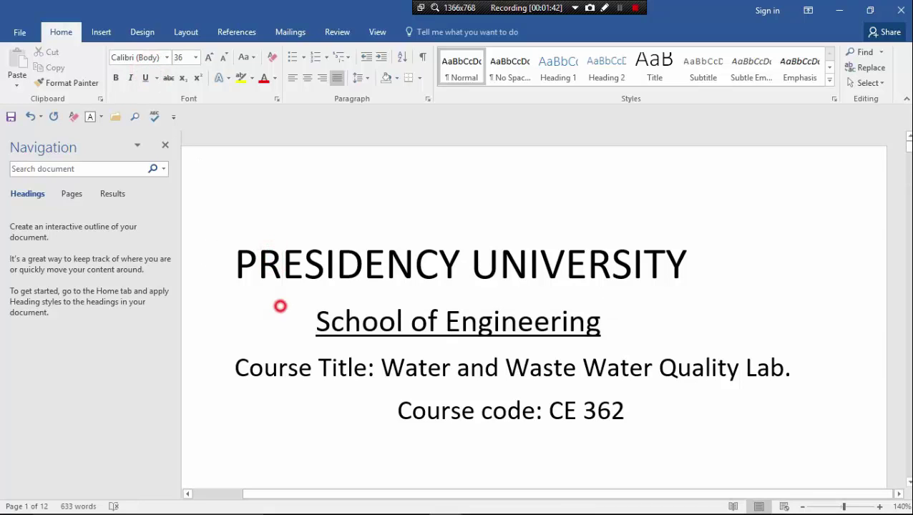
drag(279, 306, 620, 322)
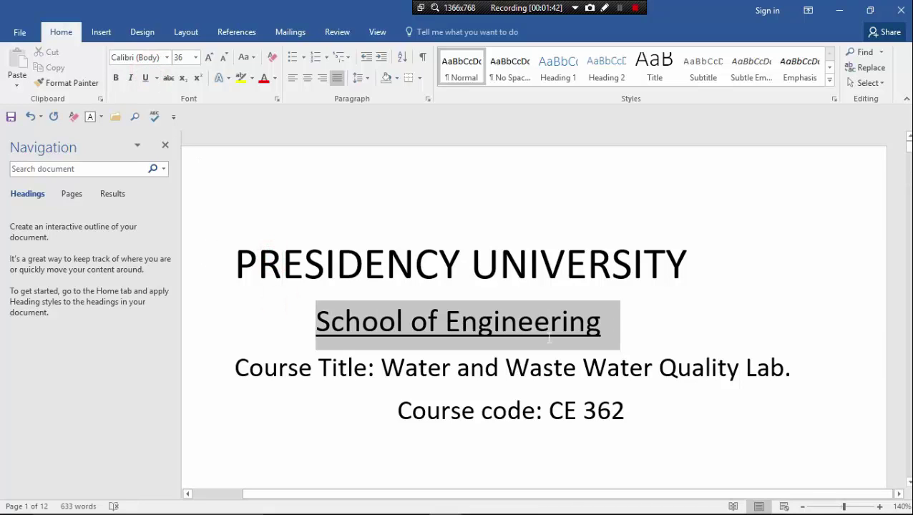
click(146, 77)
click(233, 288)
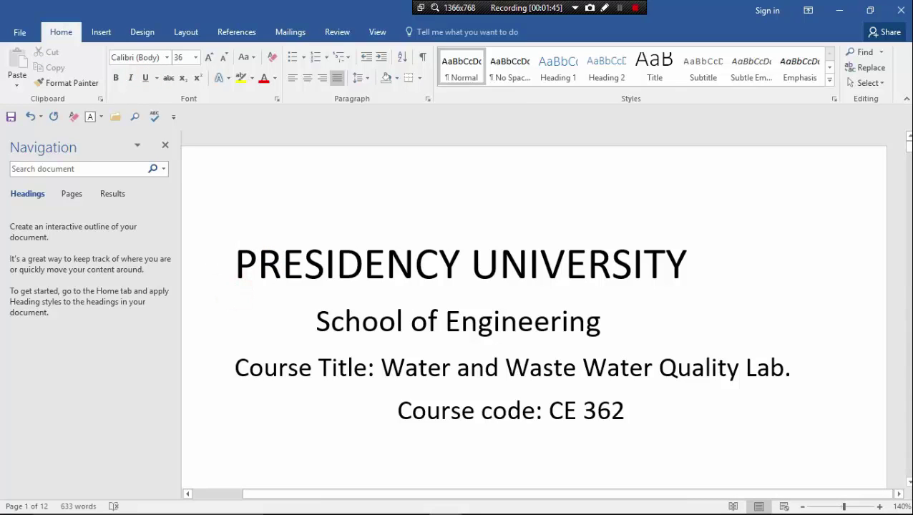
scroll(534, 315, down, 1)
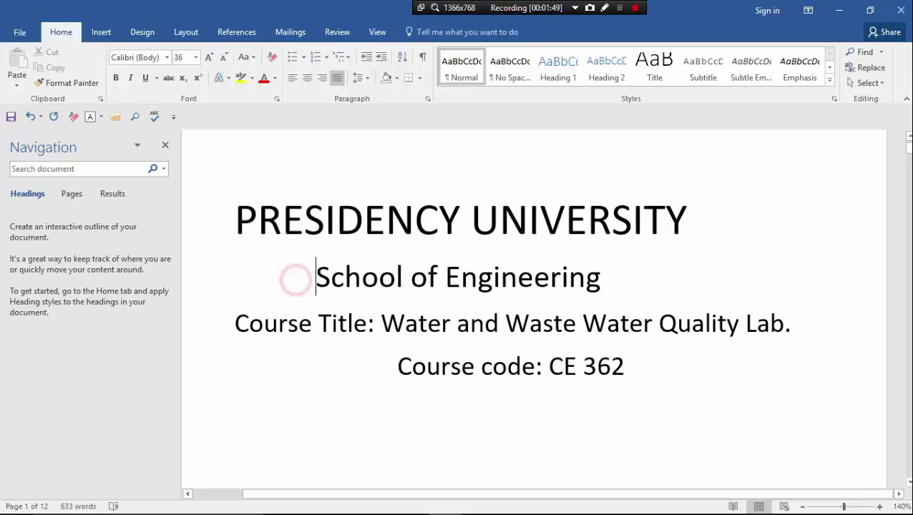
Make the 'School of Engineering' line bold.
triple_click(296, 279)
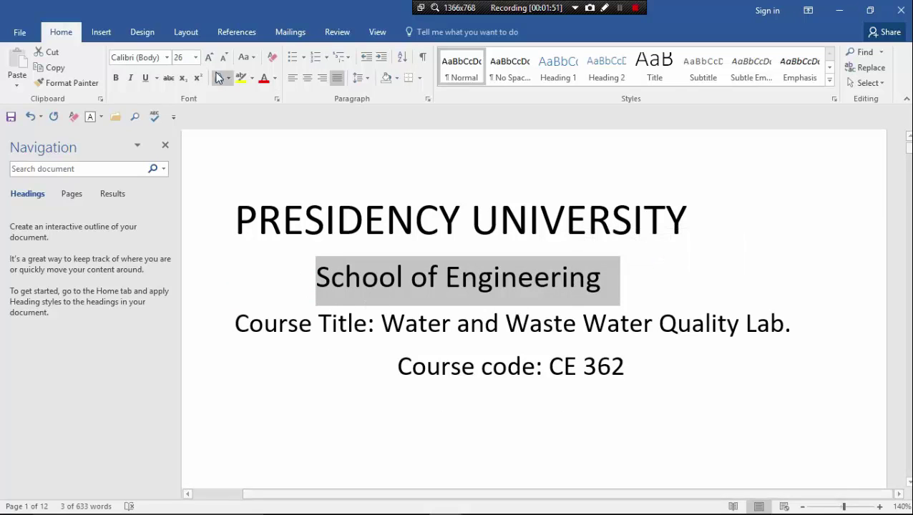
click(117, 79)
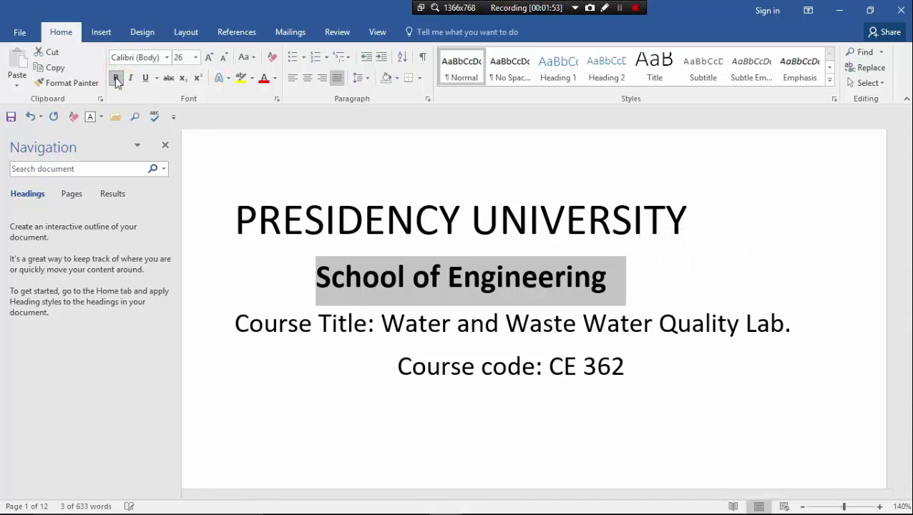
click(117, 79)
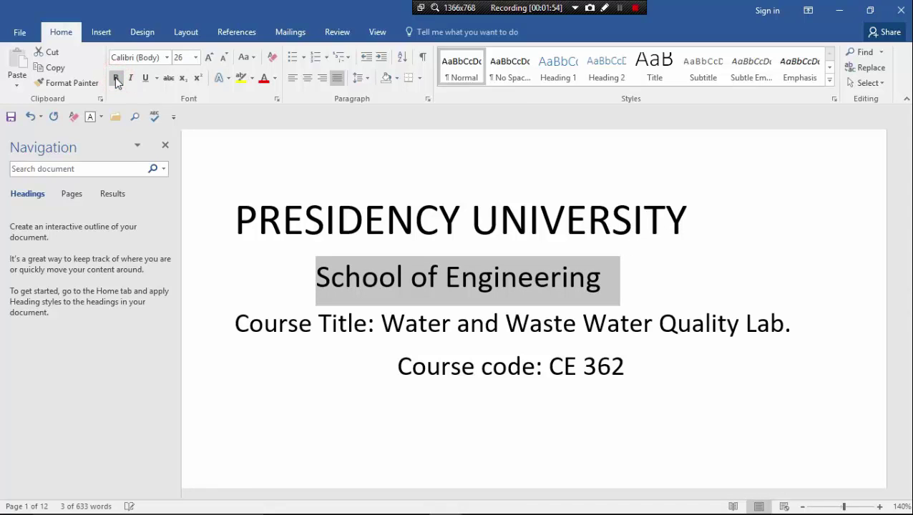
click(117, 79)
click(236, 323)
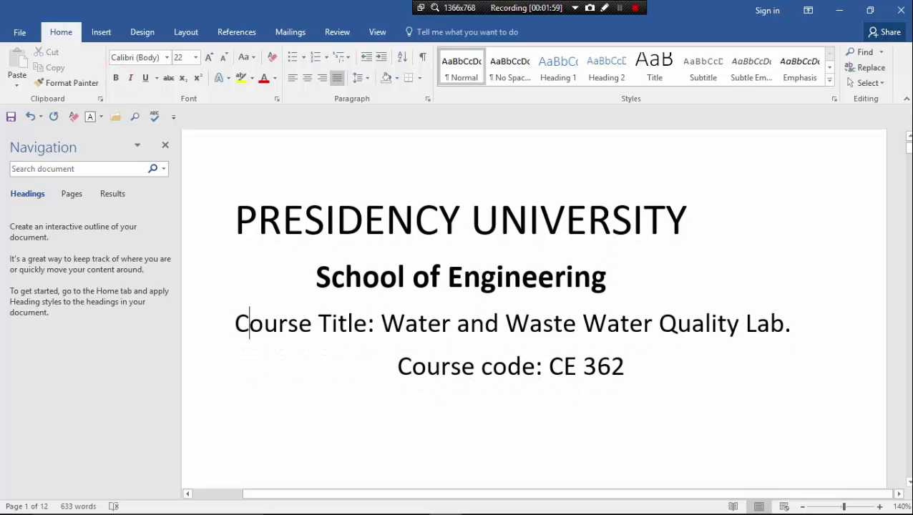
Italicize the School of Engineering line together with the Course Title line.
mouse_move(275, 275)
mouse_down()
mouse_move(630, 316)
mouse_move(784, 323)
mouse_up()
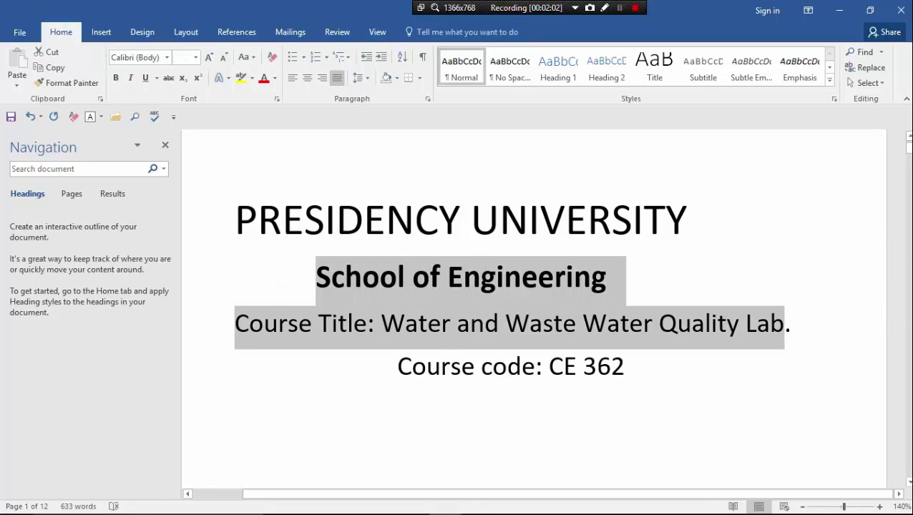
click(131, 78)
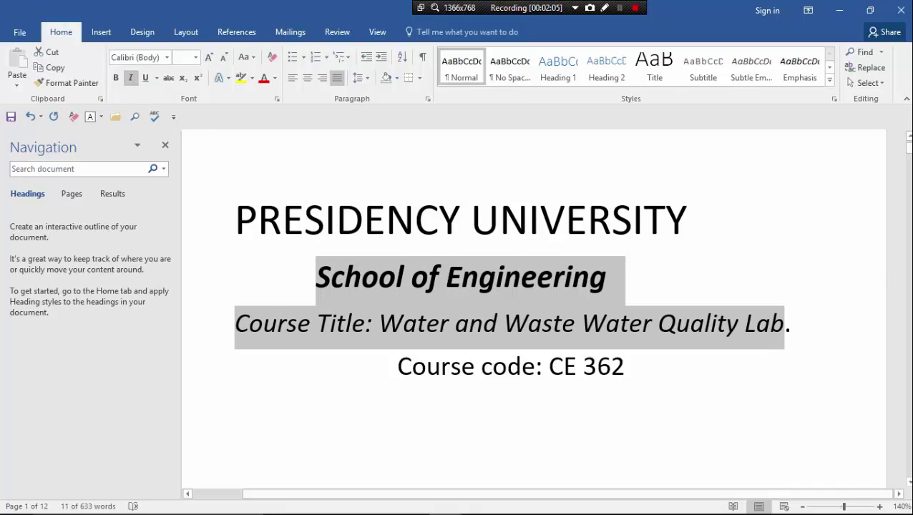
click(238, 228)
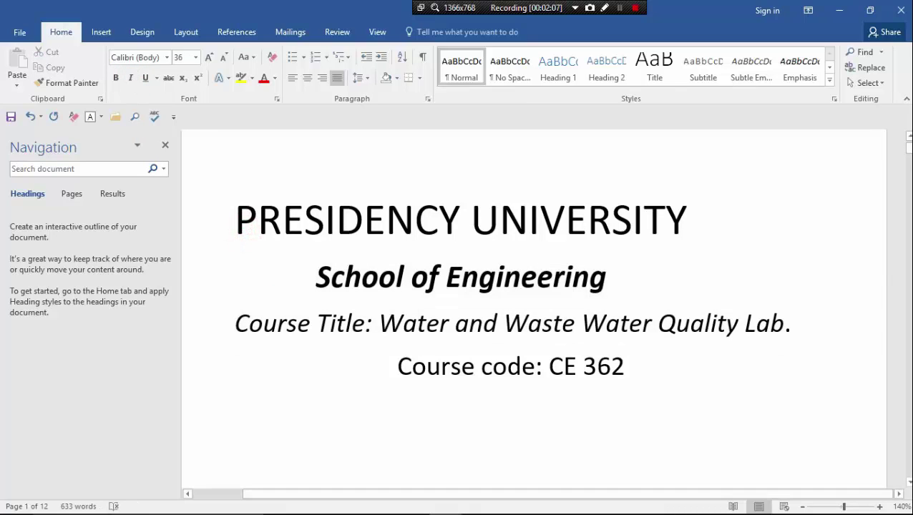
drag(232, 322, 639, 380)
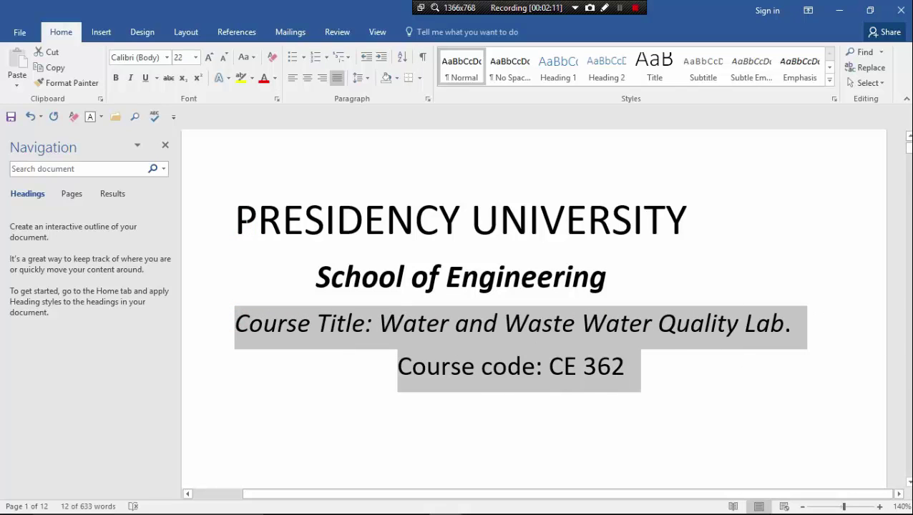
click(196, 59)
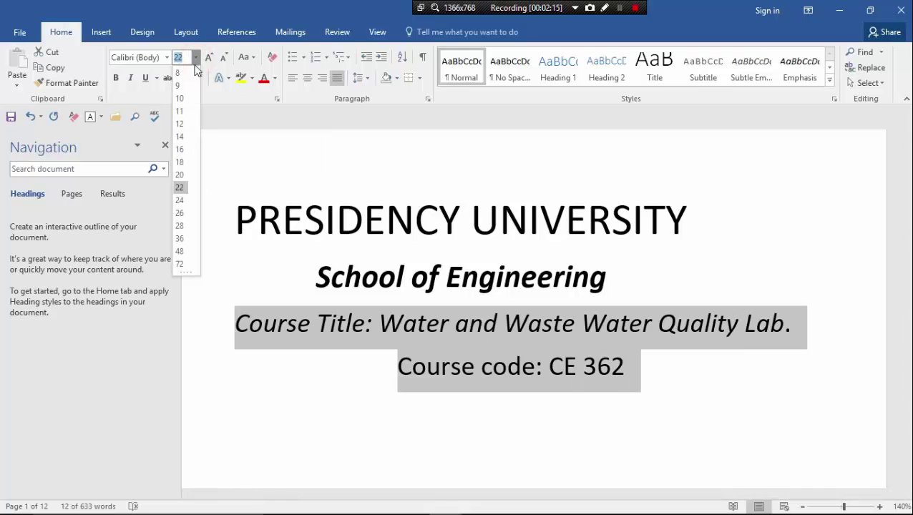
click(180, 238)
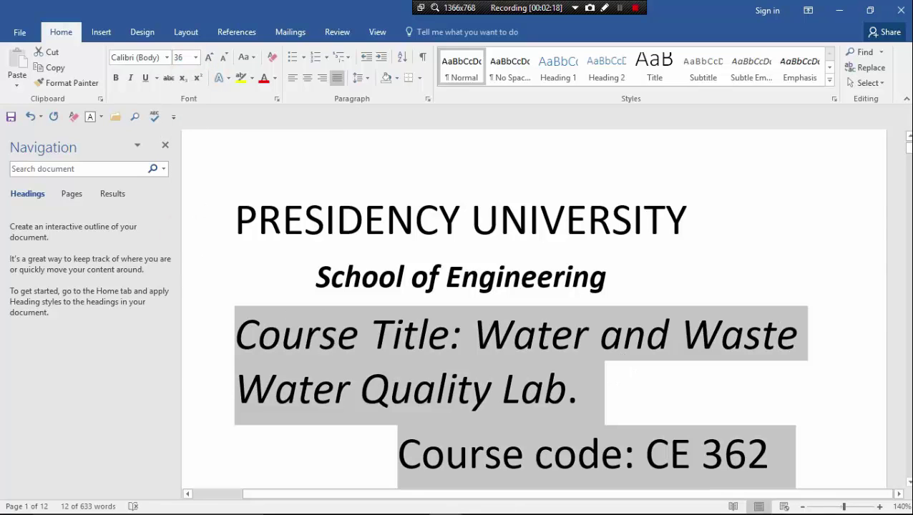
click(211, 58)
click(212, 58)
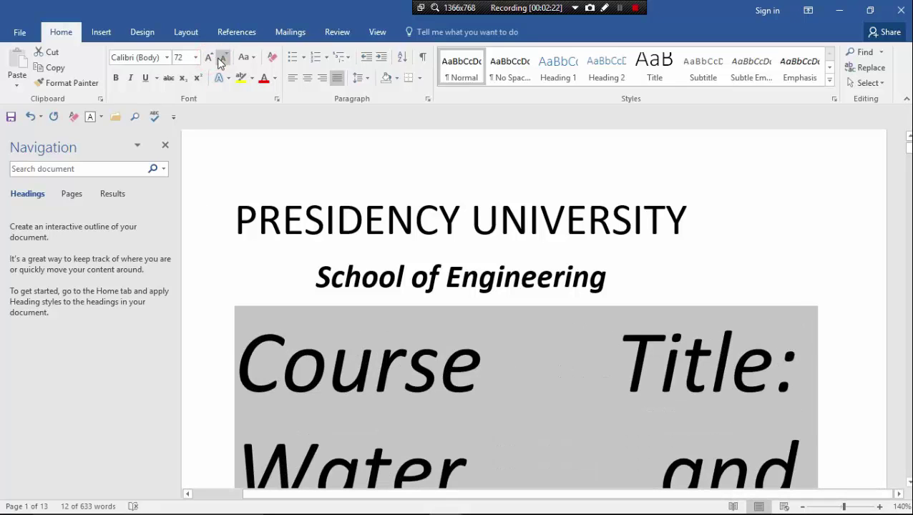
click(221, 61)
click(220, 60)
click(220, 60)
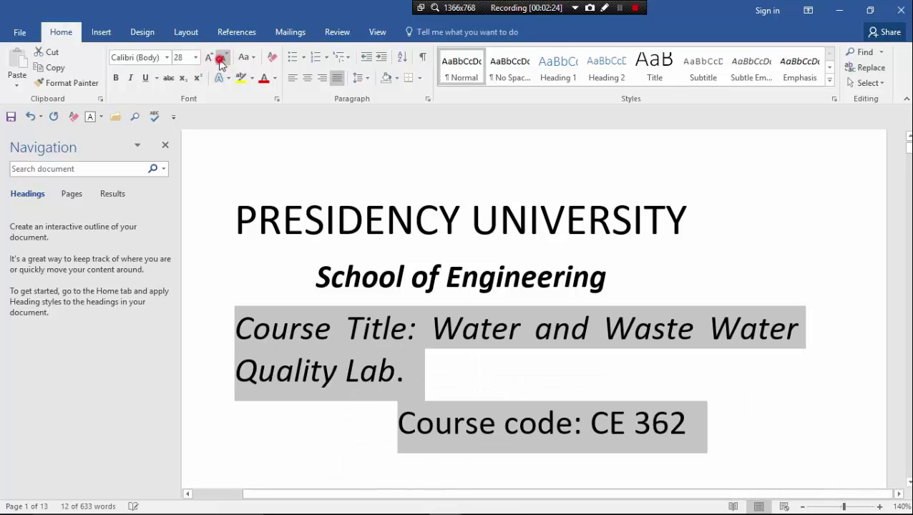
click(221, 60)
click(221, 60)
click(221, 60)
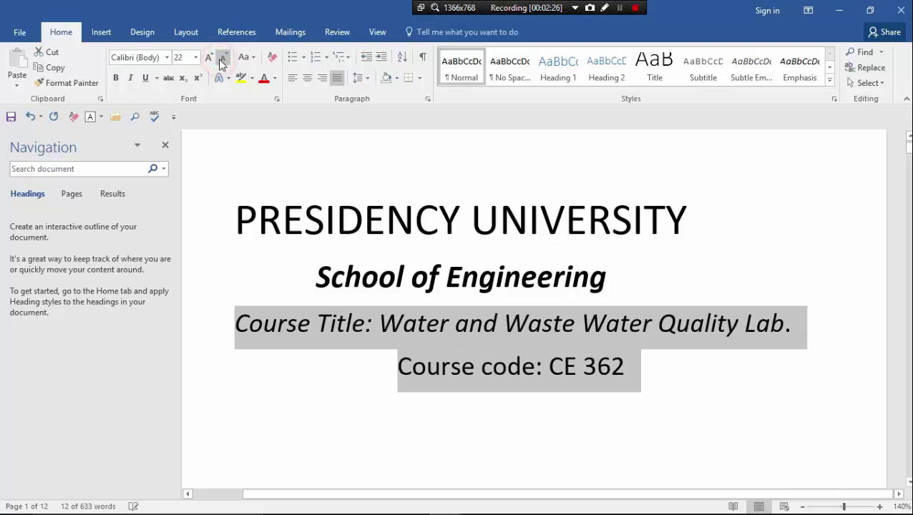
click(267, 290)
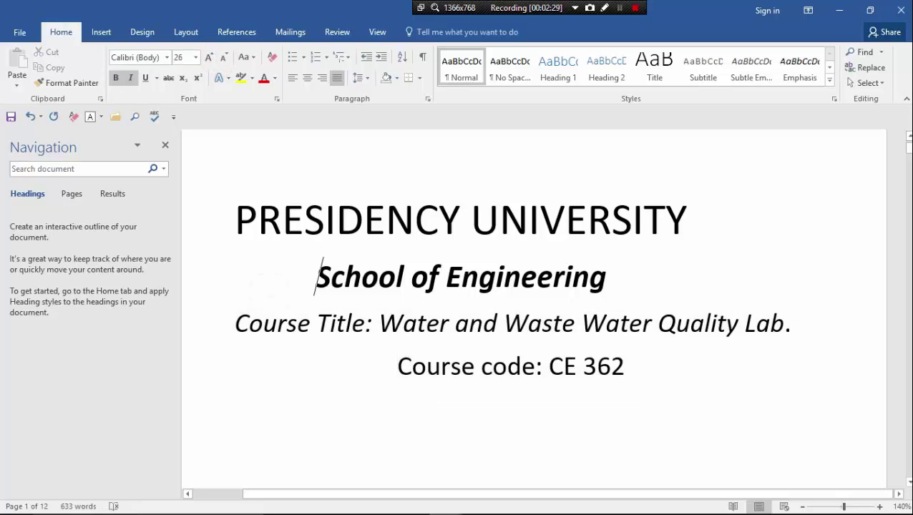
Colour 'Course Title: Water and Waste Water Quality Lab' red, leaving the course code black.
drag(232, 324, 783, 328)
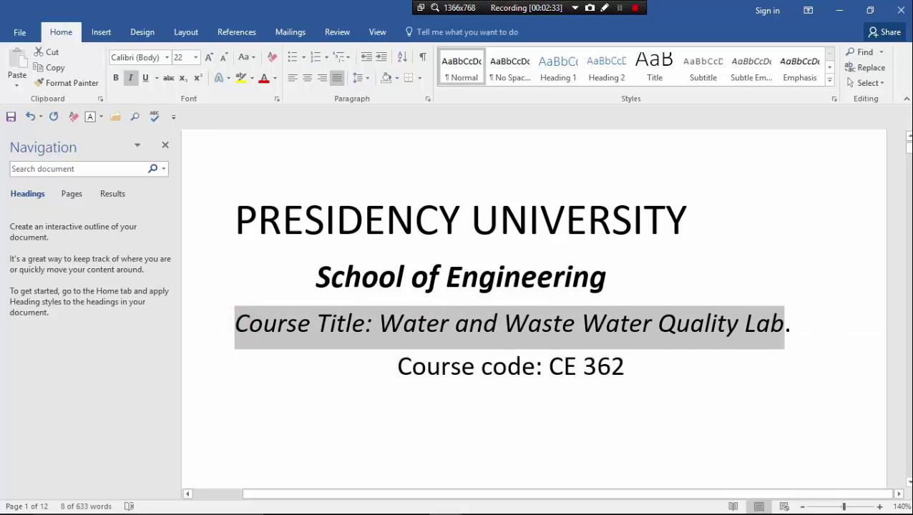
click(274, 79)
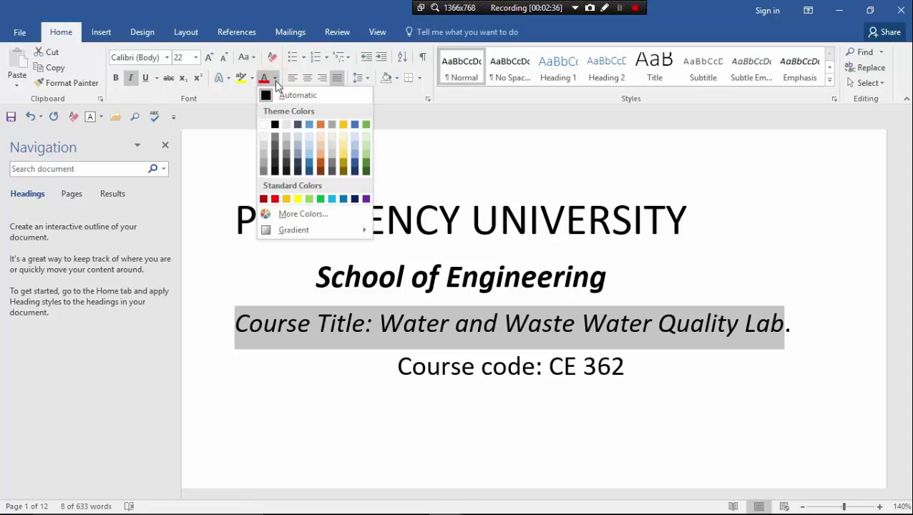
click(272, 199)
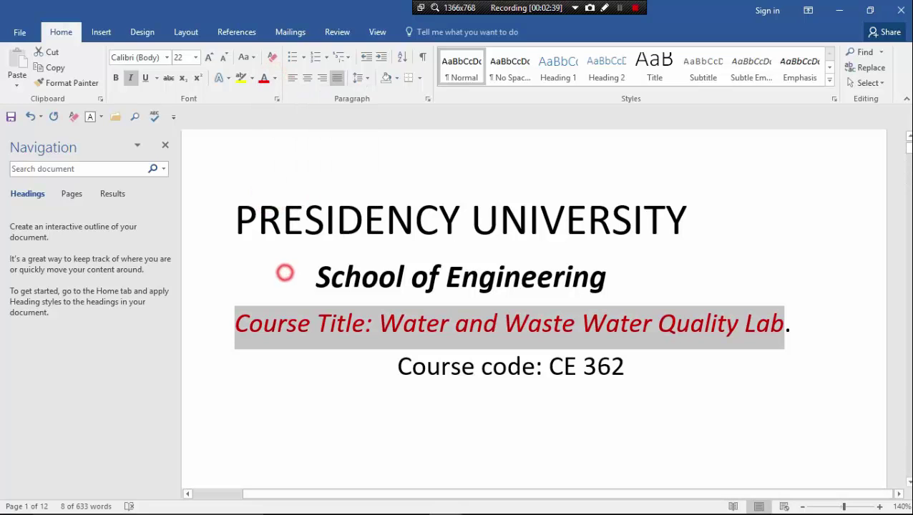
click(317, 277)
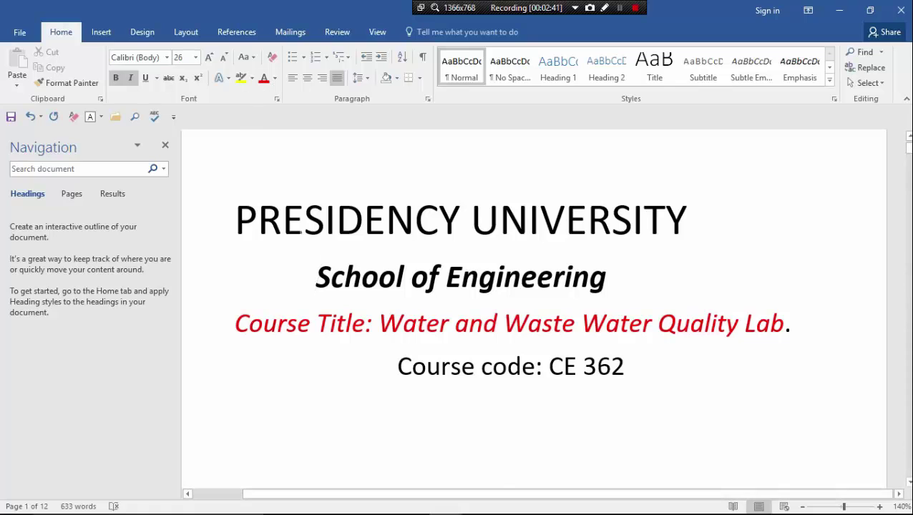
scroll(534, 308, down, 3)
scroll(516, 308, up, 2)
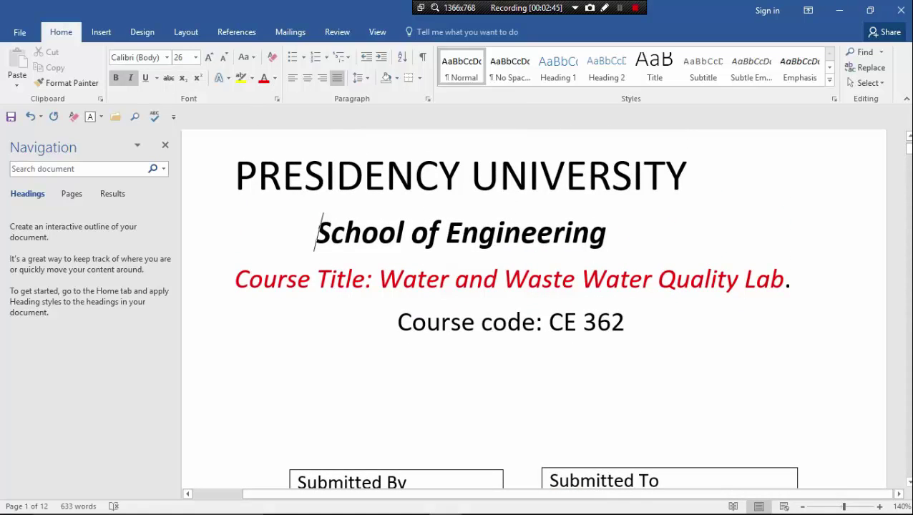
drag(231, 160, 659, 161)
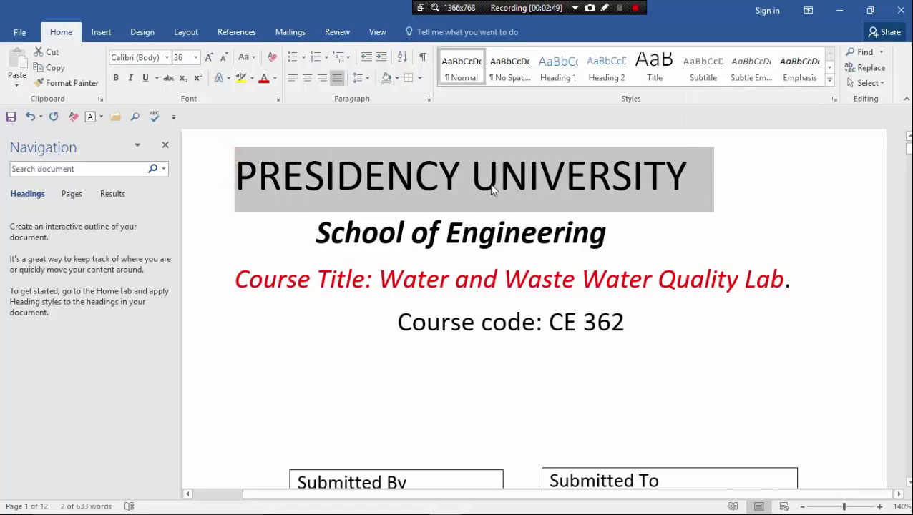
click(252, 78)
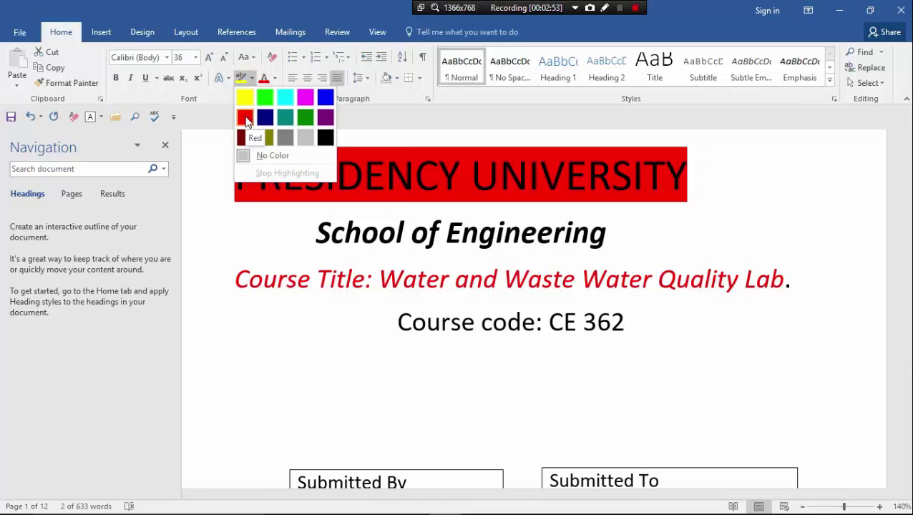
click(245, 119)
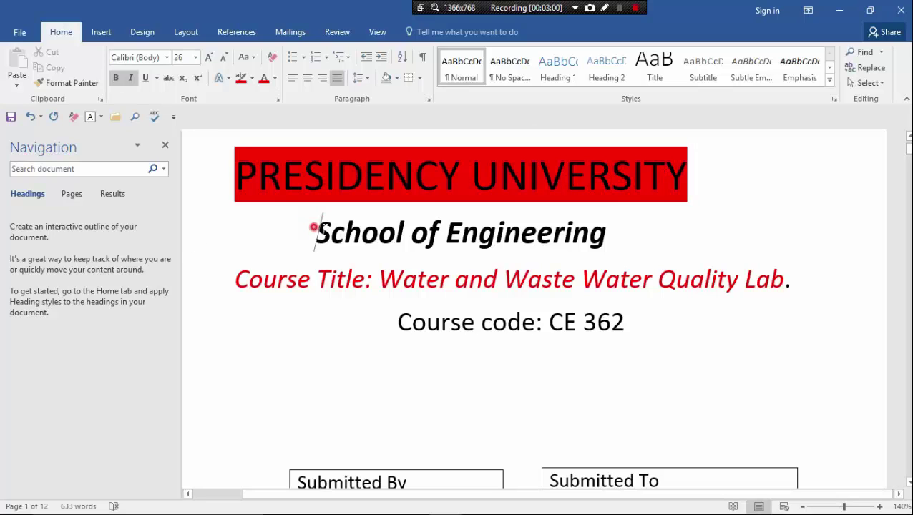
mouse_move(315, 233)
mouse_down()
mouse_move(619, 208)
mouse_move(602, 240)
mouse_up()
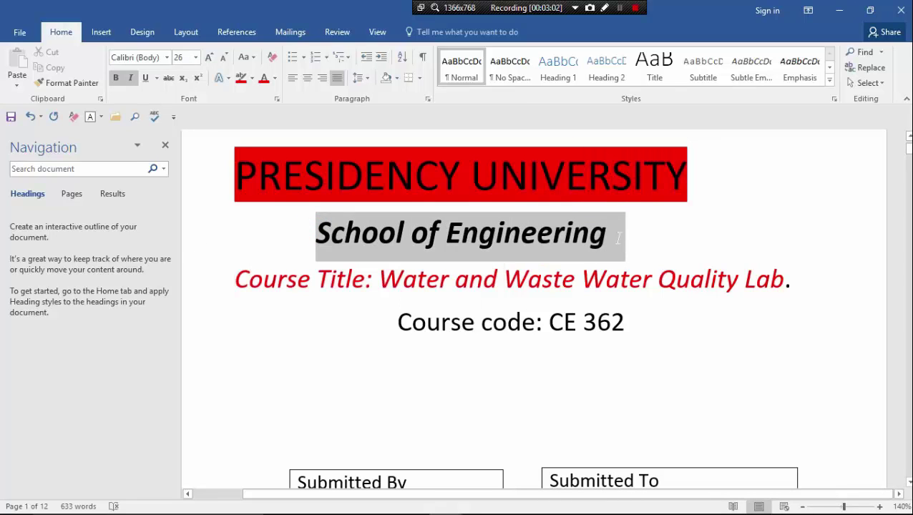
click(252, 77)
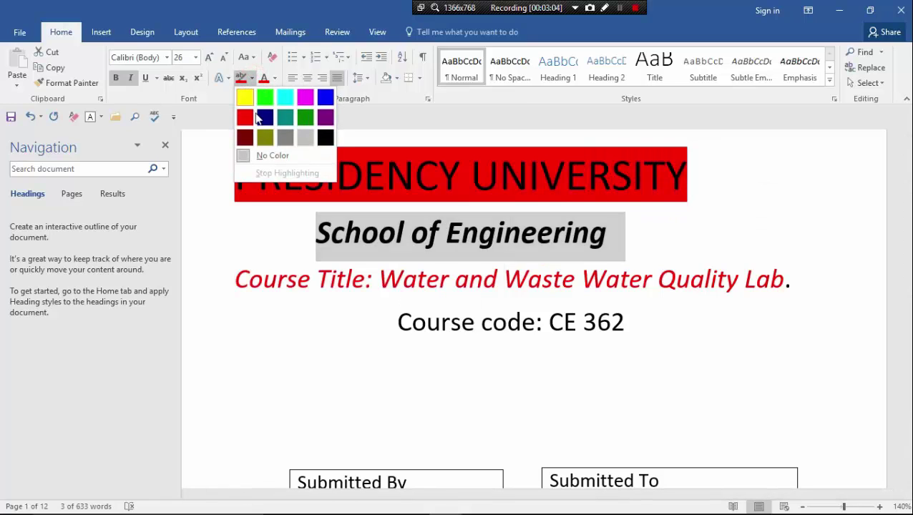
click(326, 118)
click(612, 230)
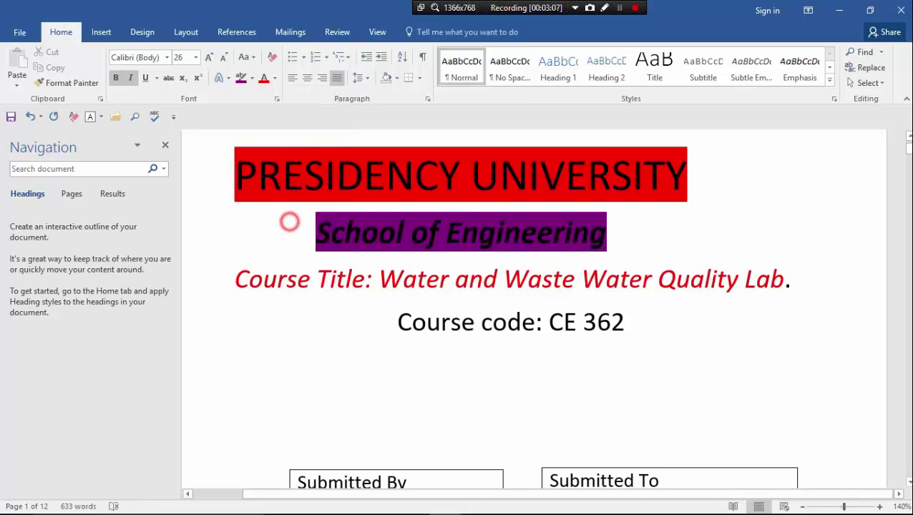
scroll(533, 308, down, 3)
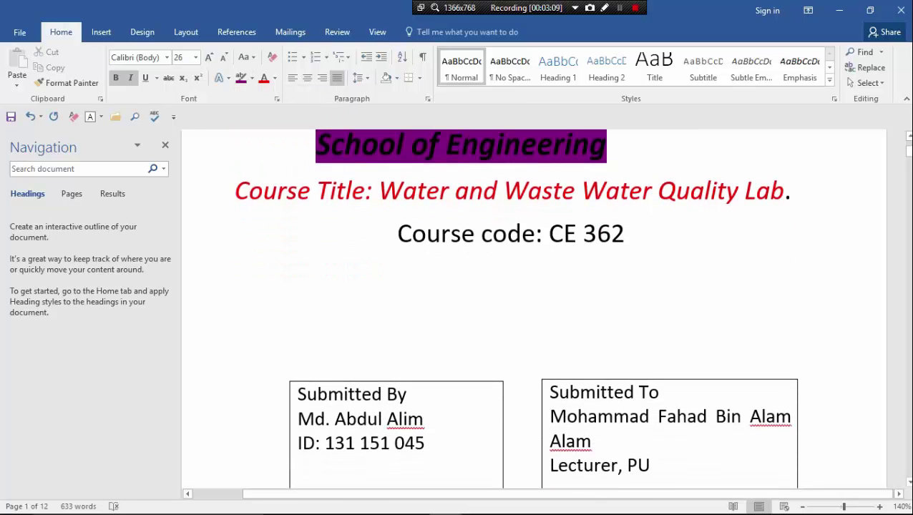
scroll(534, 308, up, 5)
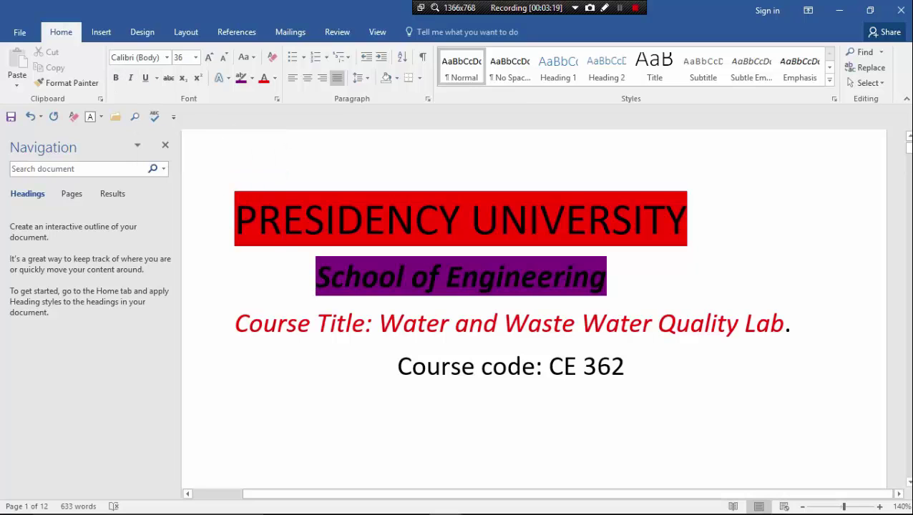
drag(234, 208, 603, 220)
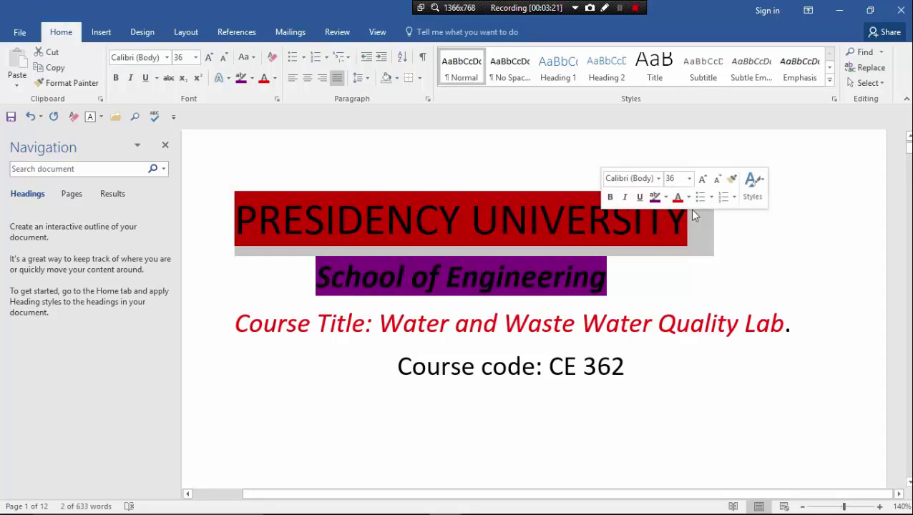
click(381, 59)
click(382, 59)
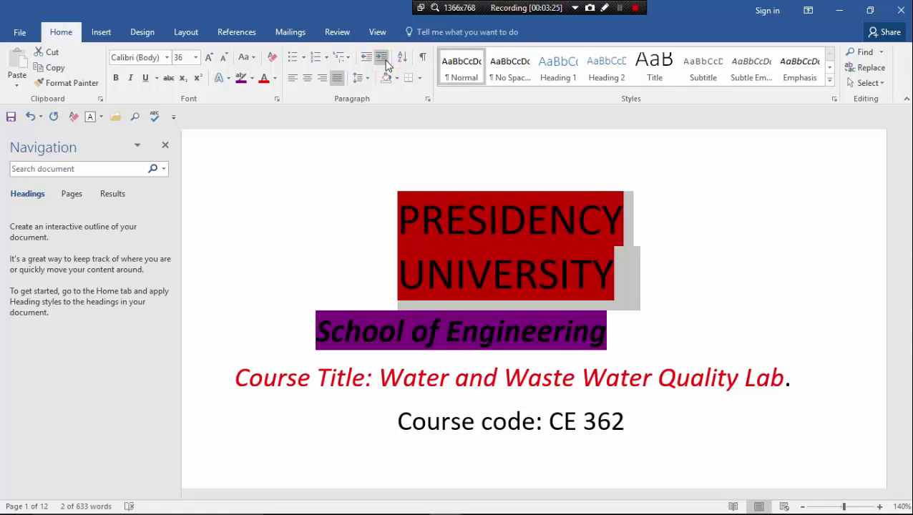
click(365, 63)
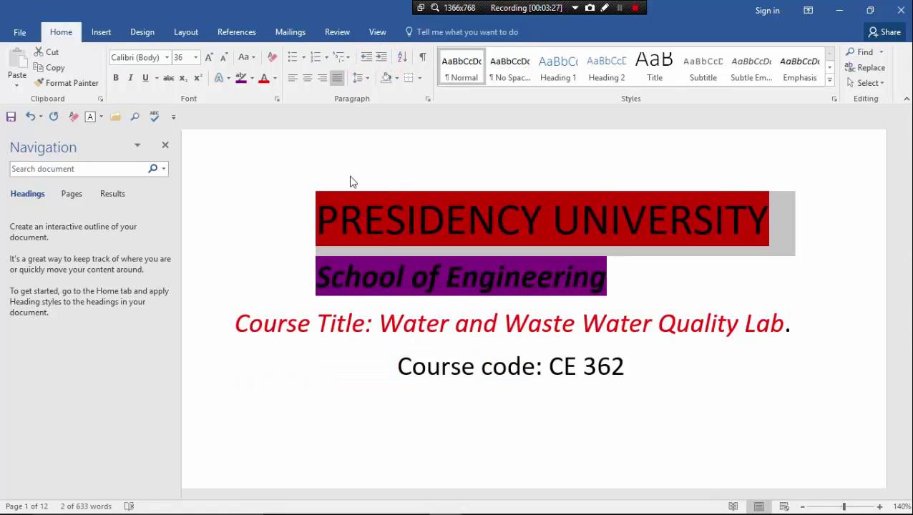
click(365, 57)
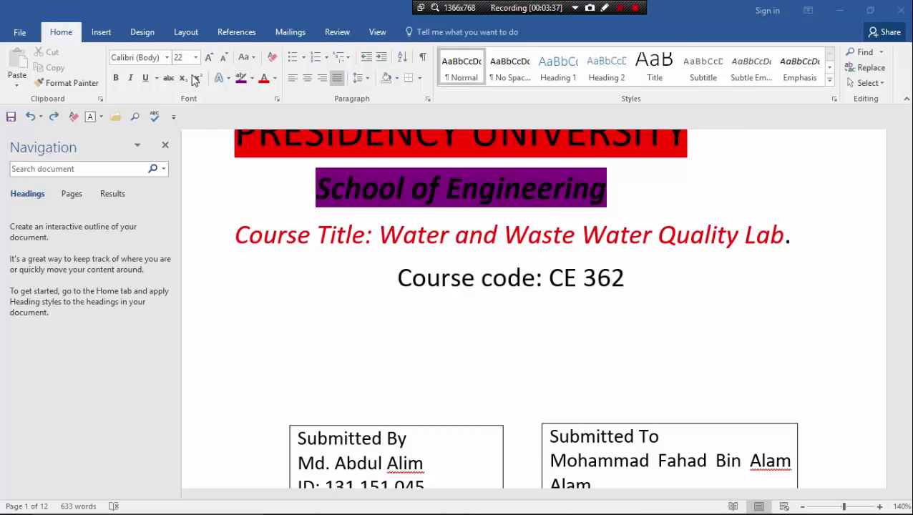
click(621, 278)
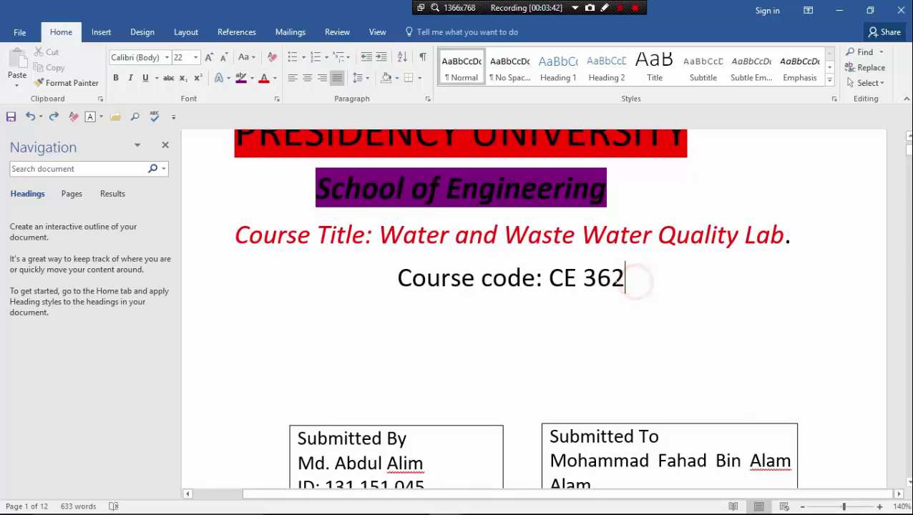
drag(630, 279, 612, 280)
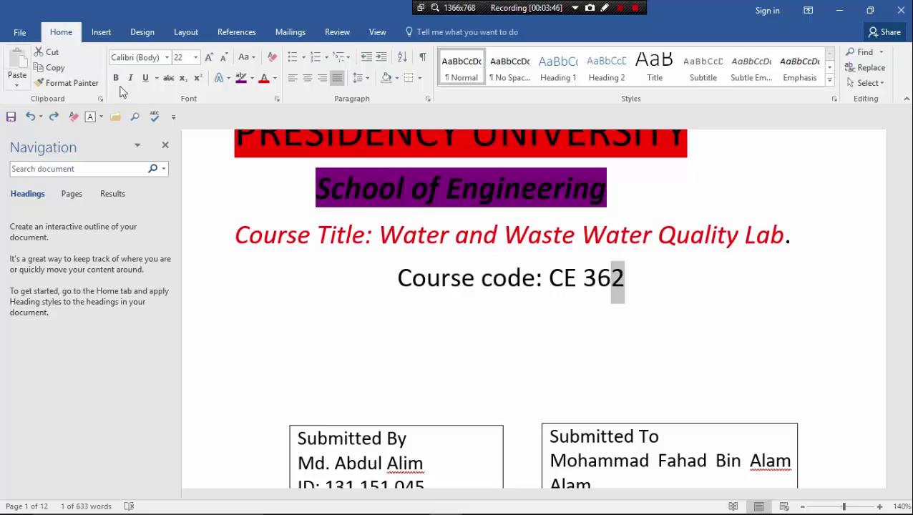
click(197, 79)
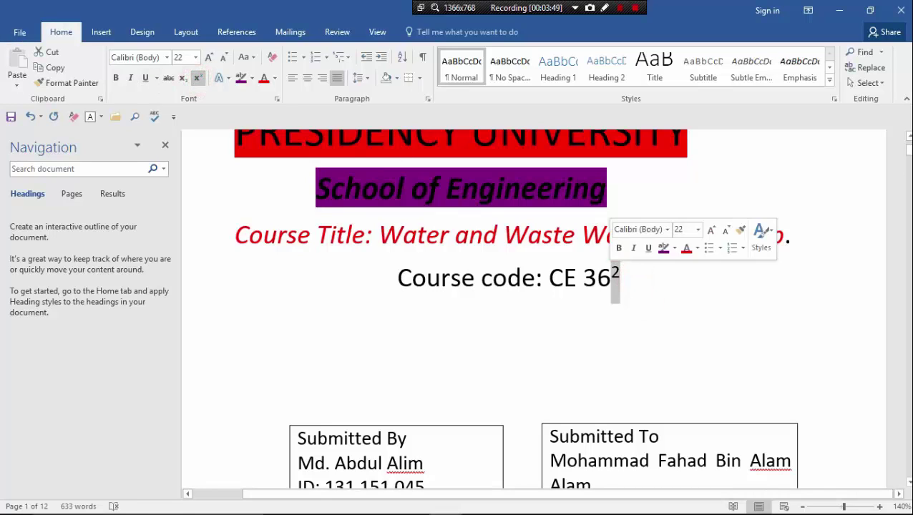
click(198, 79)
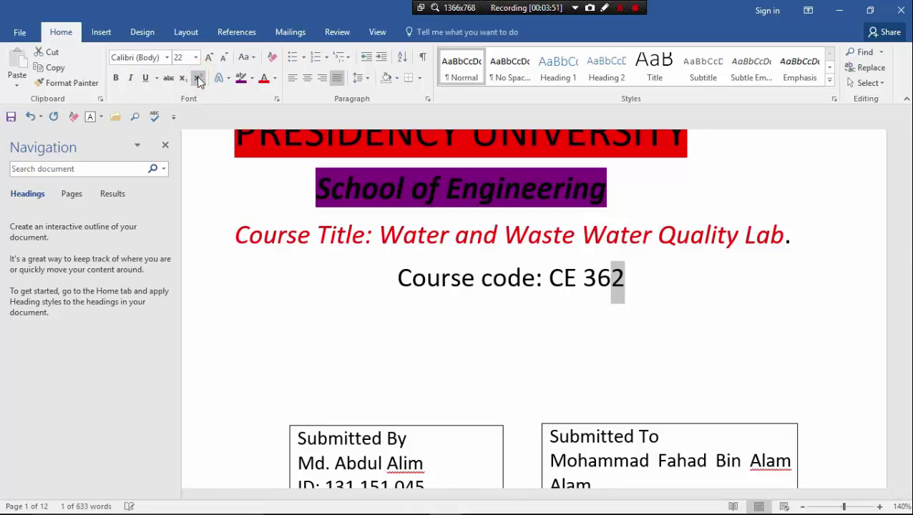
click(184, 79)
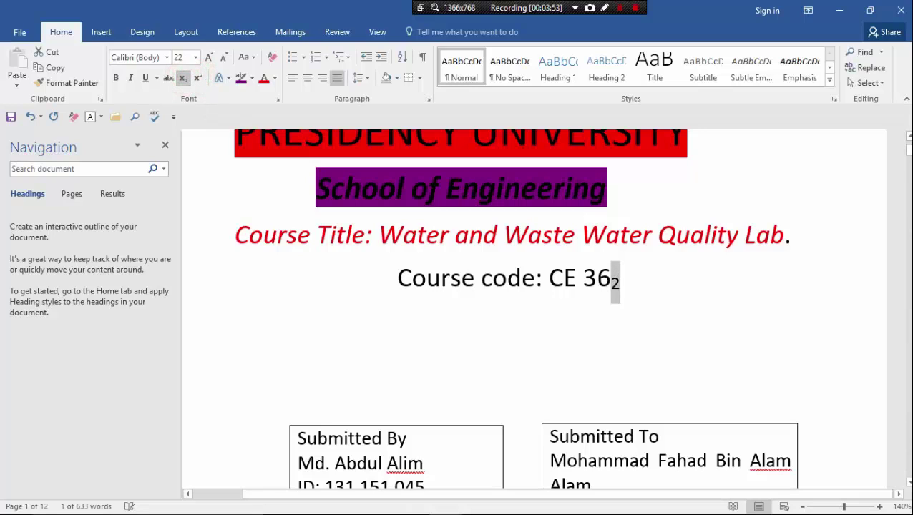
drag(636, 283, 610, 284)
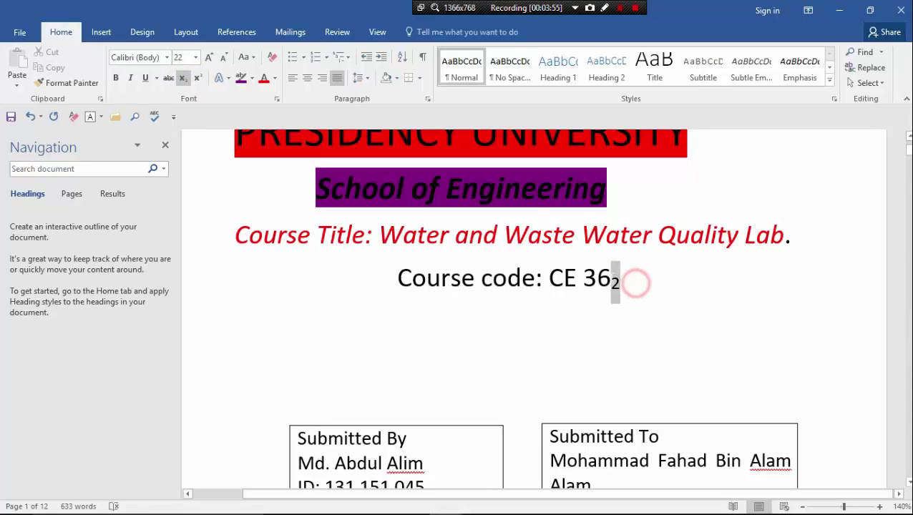
click(183, 79)
click(659, 336)
Left-align the PRESIDENCY UNIVERSITY, School of Engineering, Course Title and Course code lines.
scroll(658, 335, up, 1)
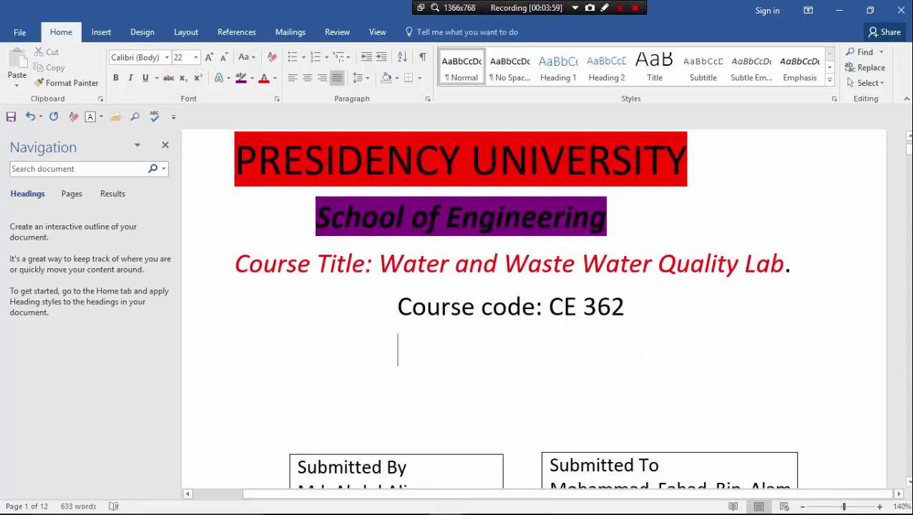
scroll(538, 330, up, 2)
scroll(539, 330, down, 1)
scroll(538, 330, down, 1)
scroll(538, 331, up, 2)
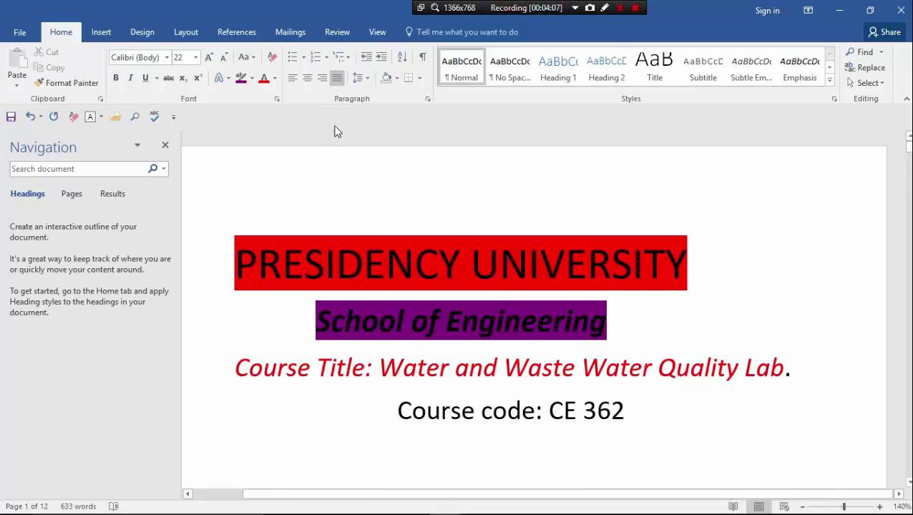
click(321, 78)
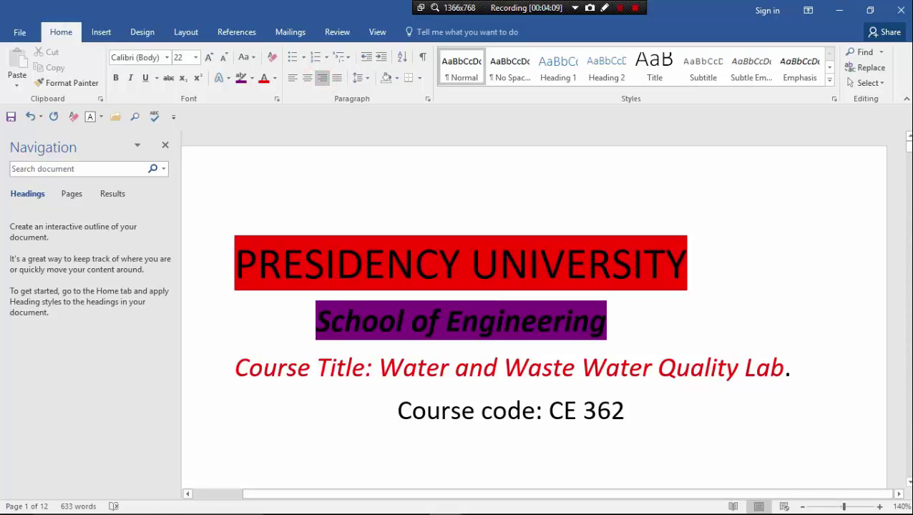
drag(226, 242, 648, 405)
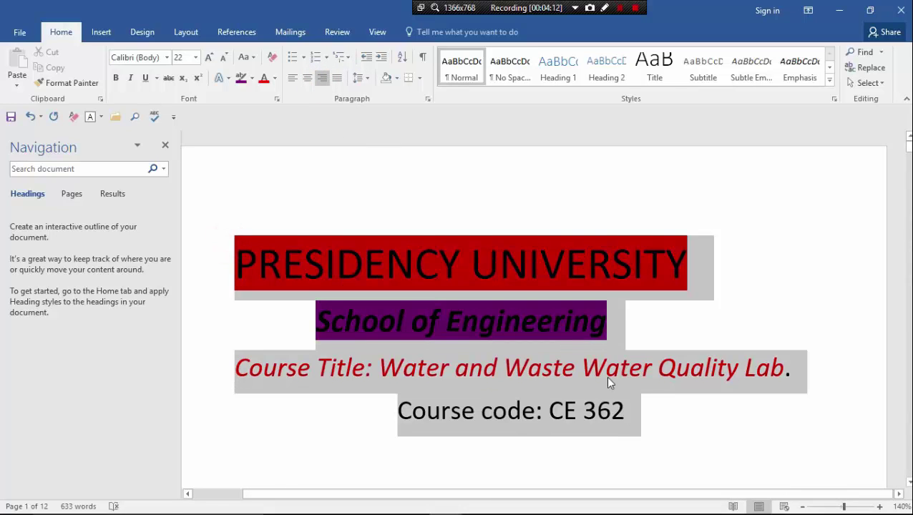
click(337, 77)
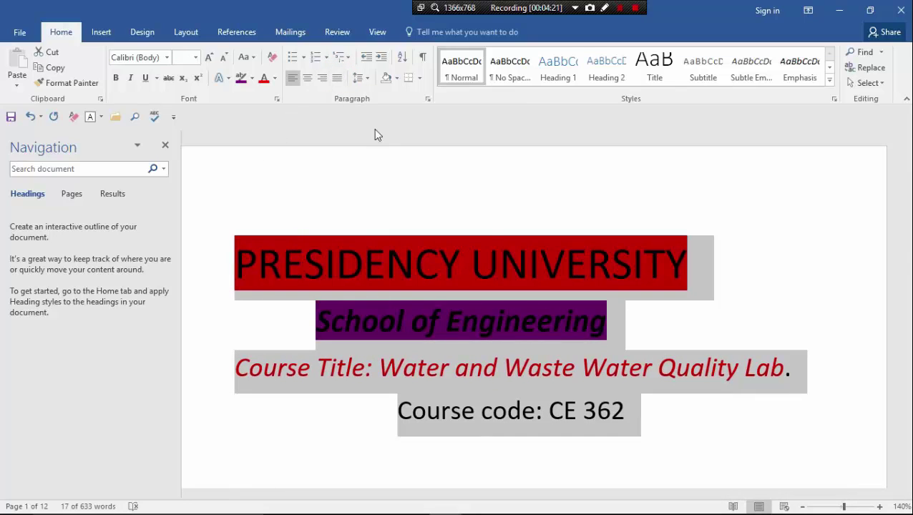
scroll(373, 132, down, 3)
scroll(519, 308, down, 3)
scroll(519, 307, up, 2)
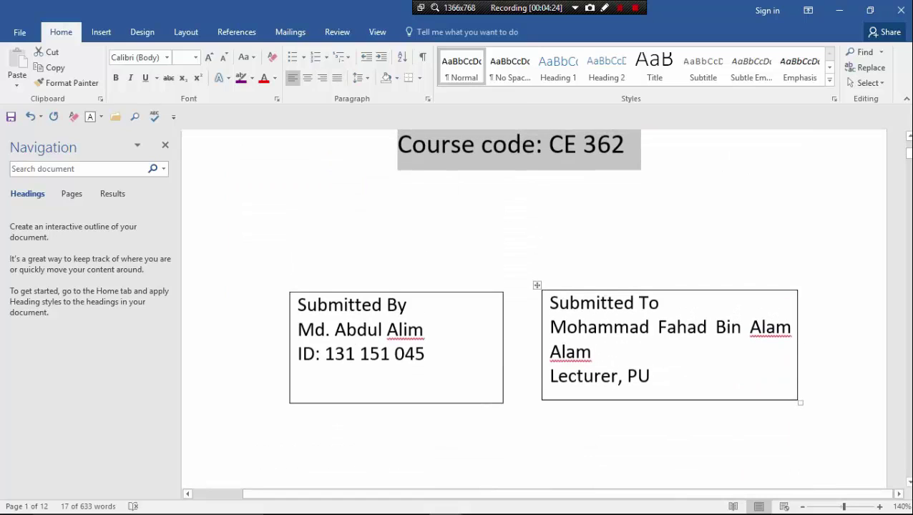
Centre the Submitted To box text after trying right and left alignment.
click(543, 300)
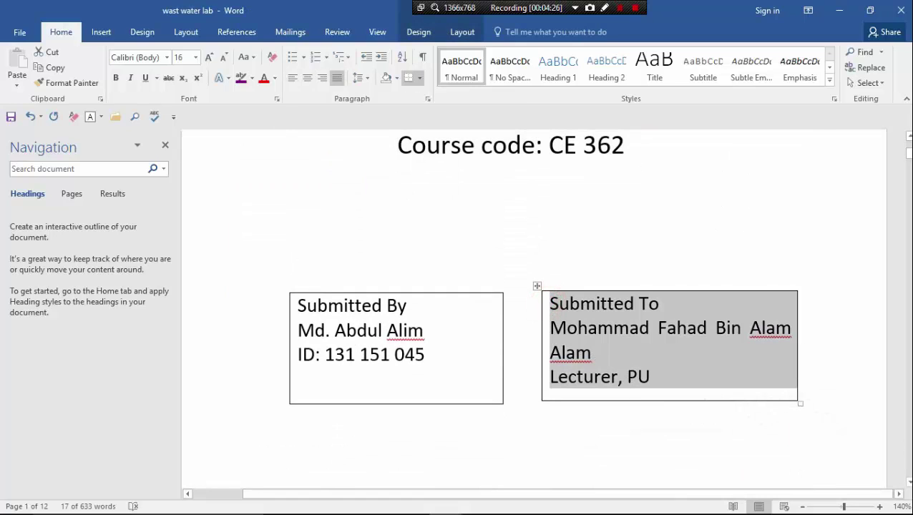
click(323, 77)
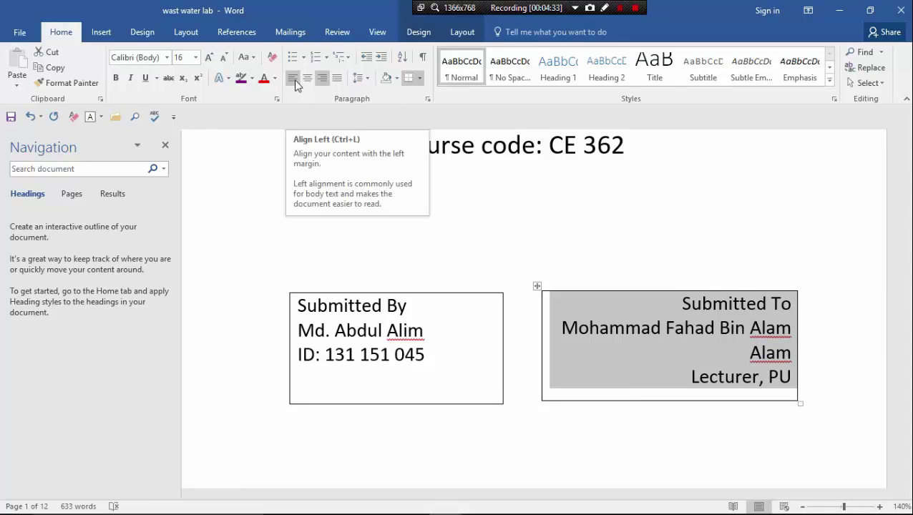
mouse_move(293, 77)
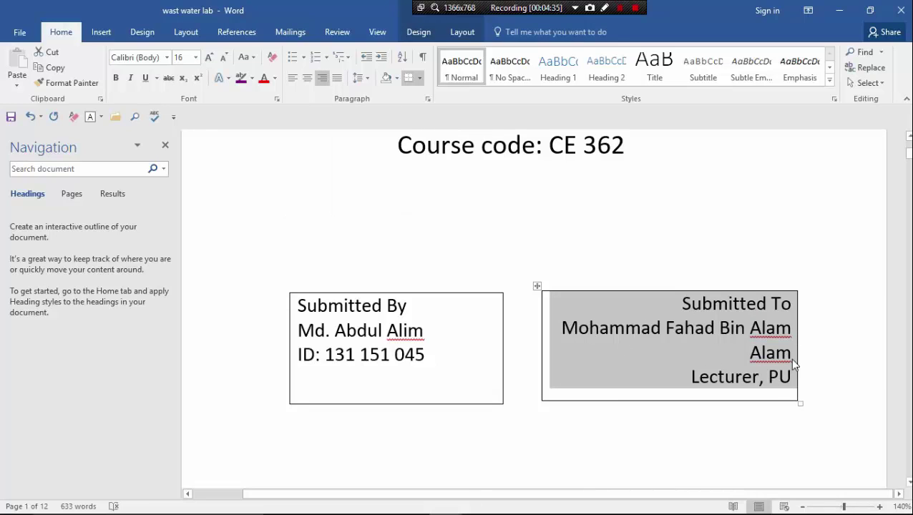
click(294, 79)
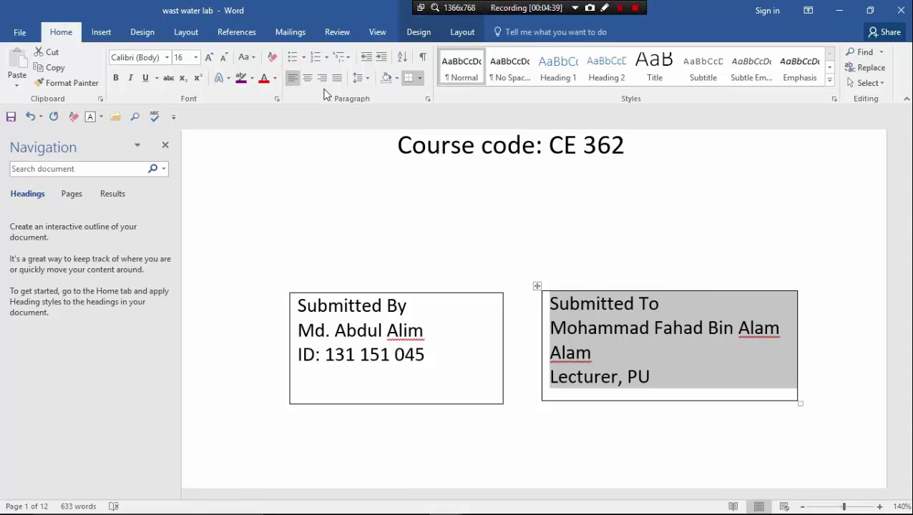
click(308, 78)
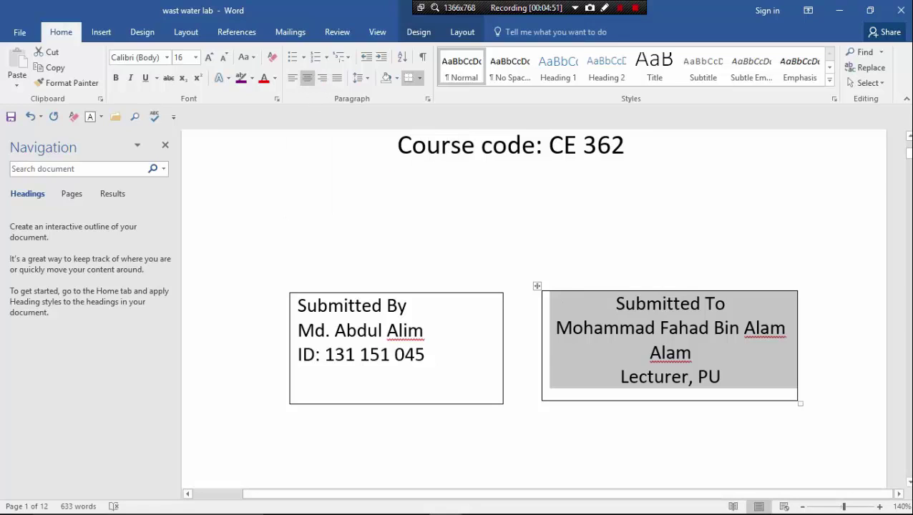
Leave the three centred Submitted To lines unbulleted after briefly trying round bullets.
click(304, 61)
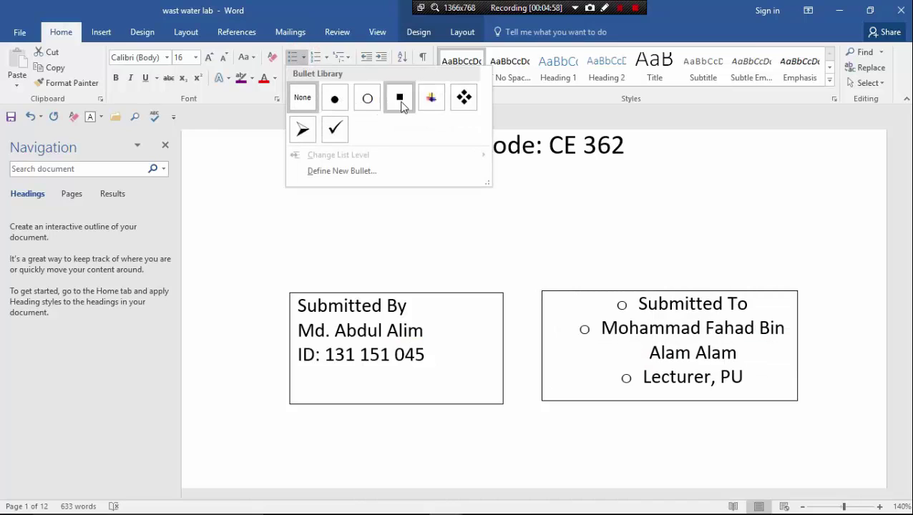
click(335, 101)
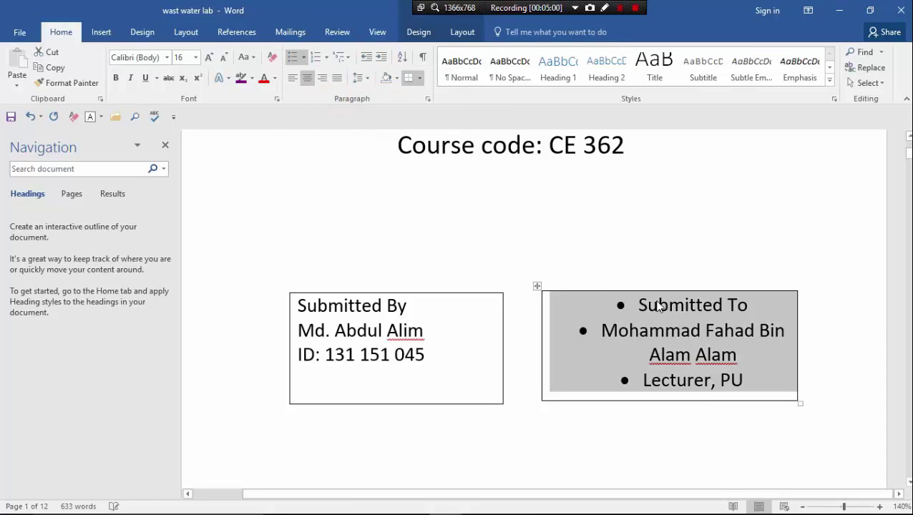
click(582, 257)
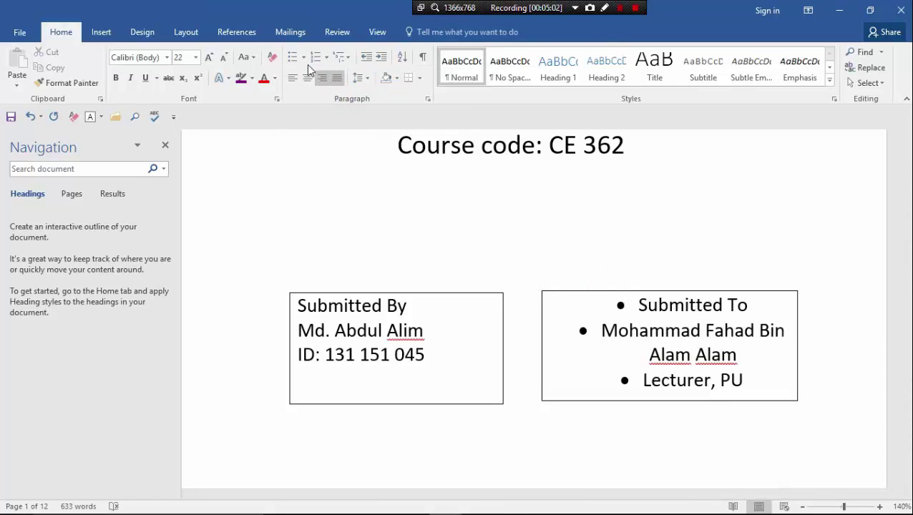
drag(567, 299, 744, 380)
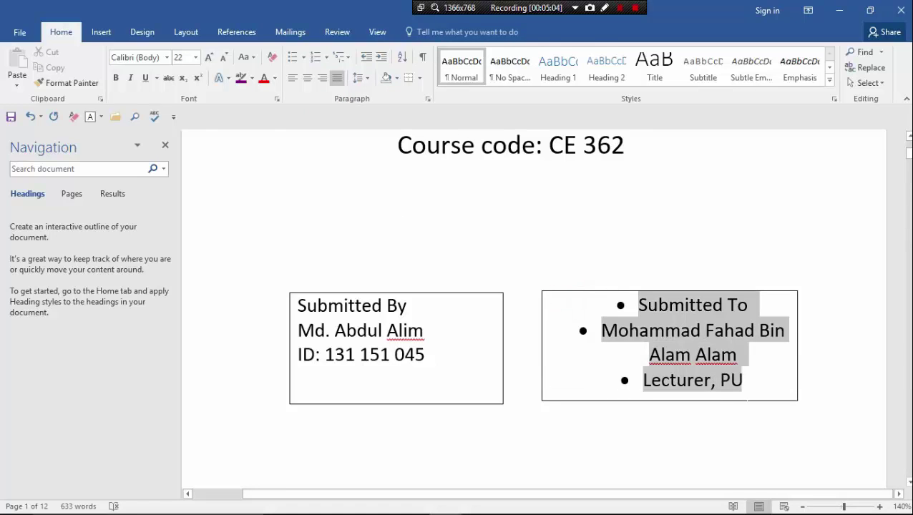
click(303, 56)
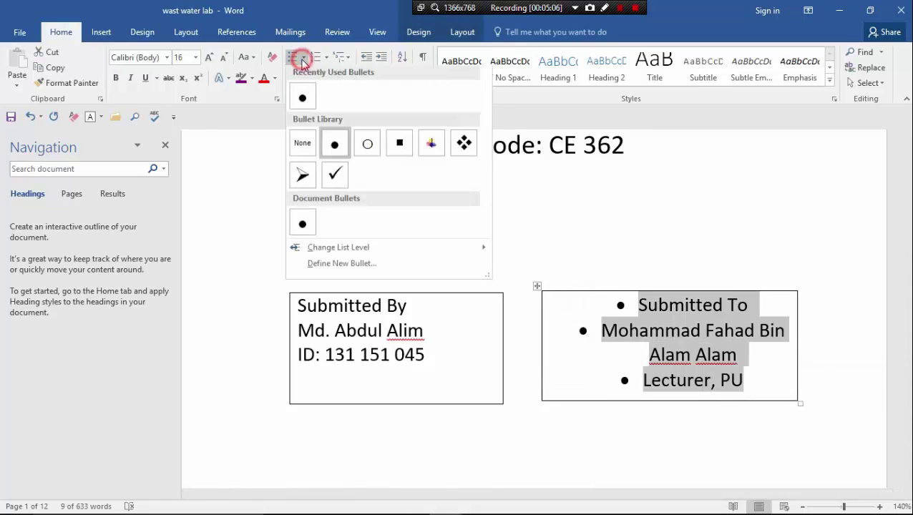
click(302, 144)
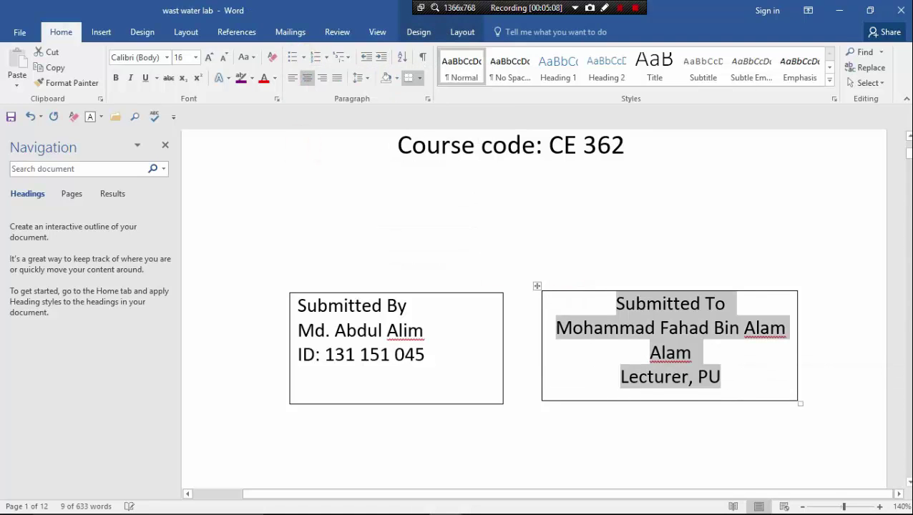
click(616, 286)
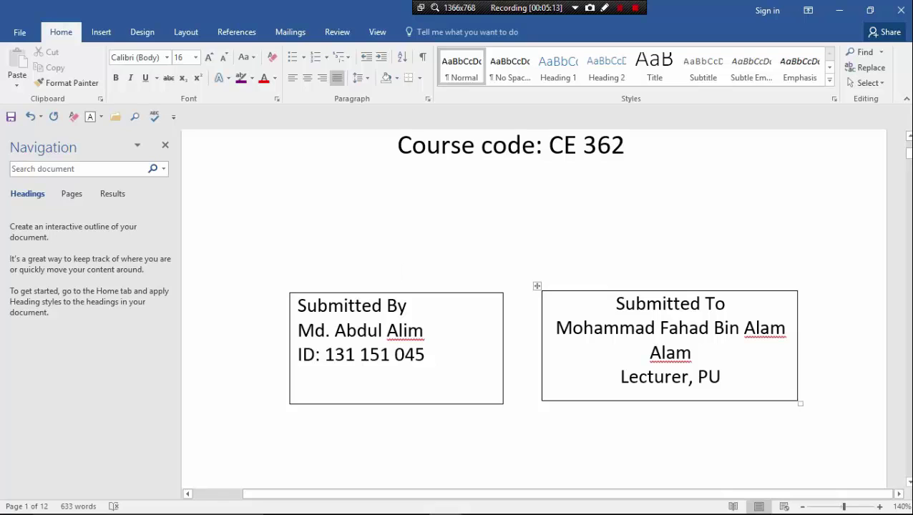
Number the Submitted To box lines i., ii., iii., replacing the 1), 2), 3) numbering.
drag(550, 306, 720, 379)
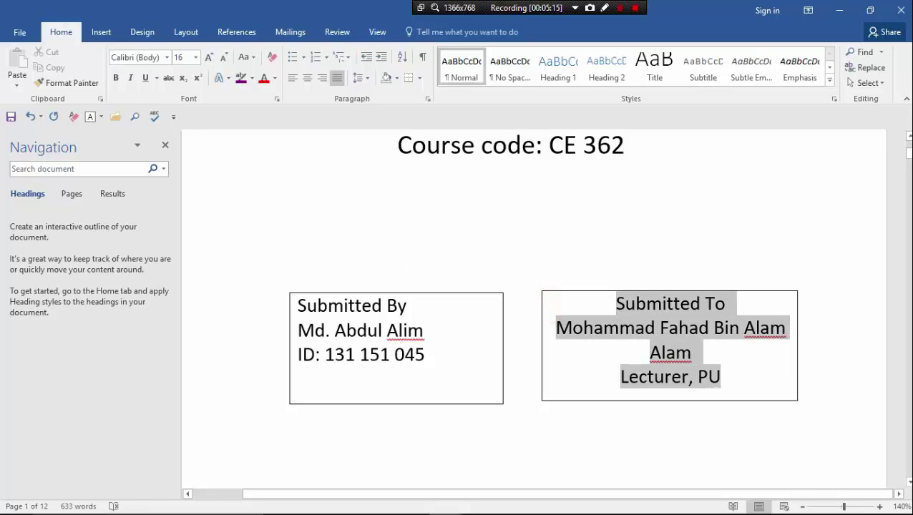
click(347, 59)
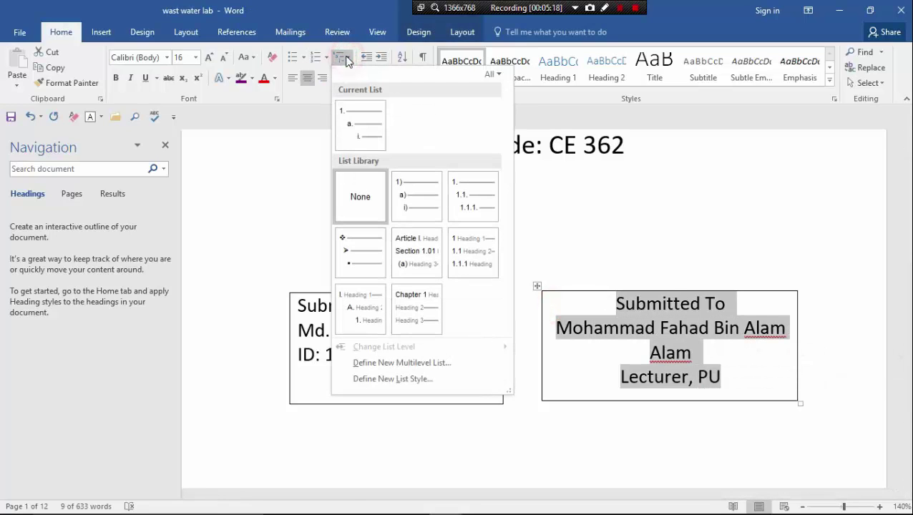
mouse_move(417, 197)
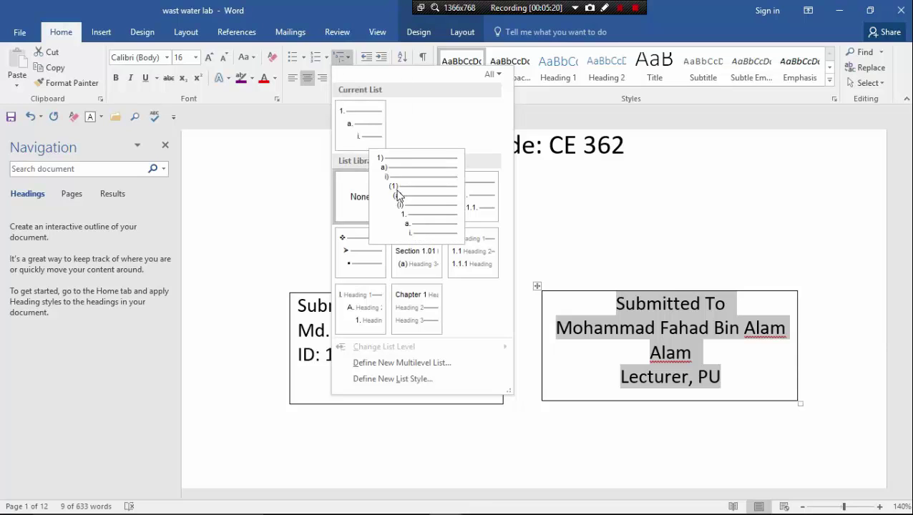
click(399, 194)
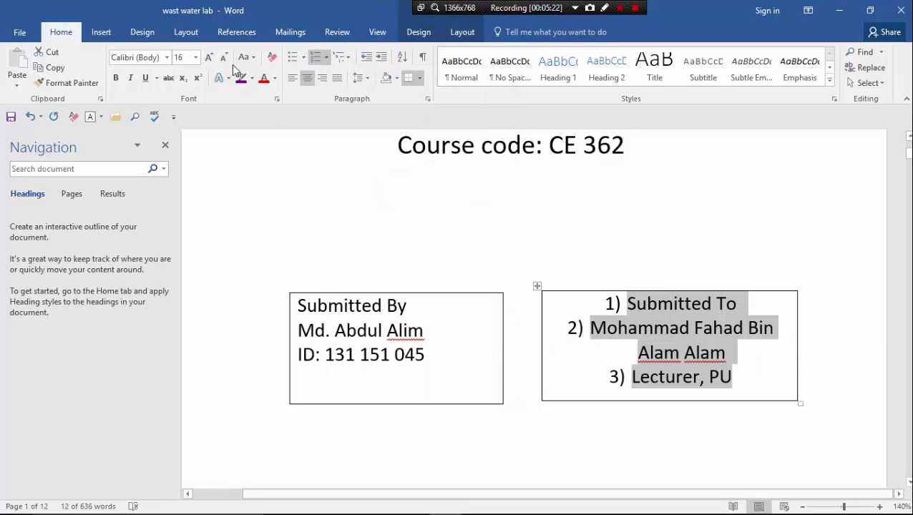
click(327, 57)
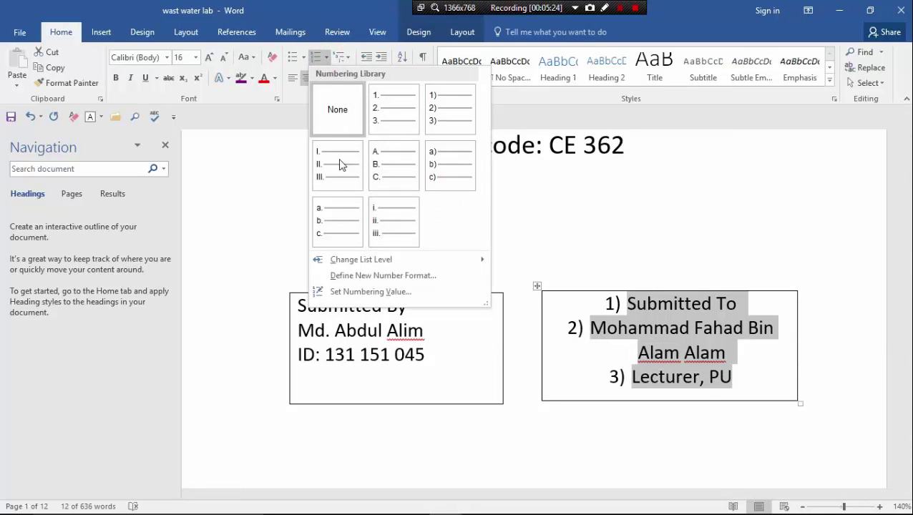
click(383, 228)
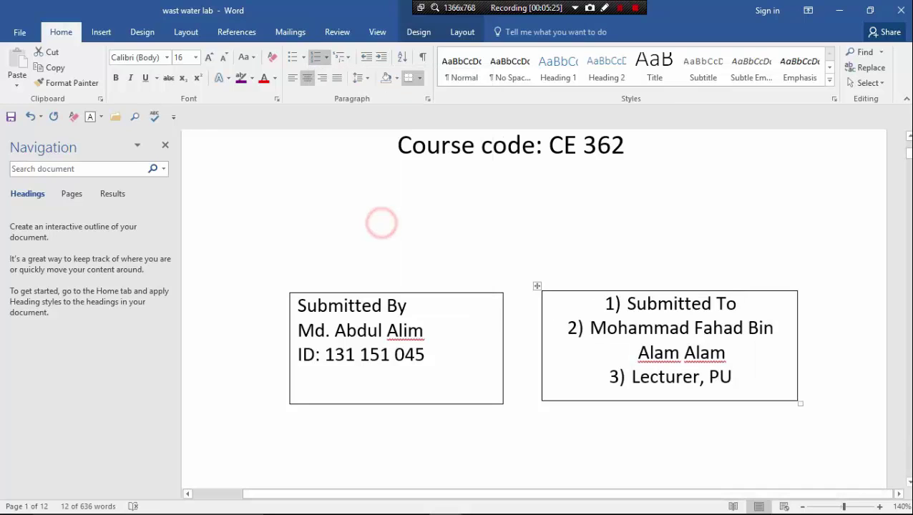
click(692, 380)
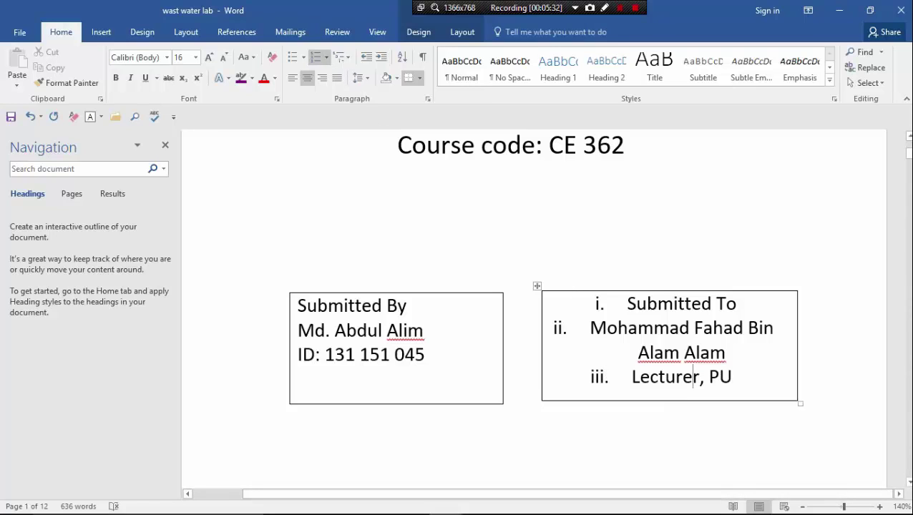
click(325, 56)
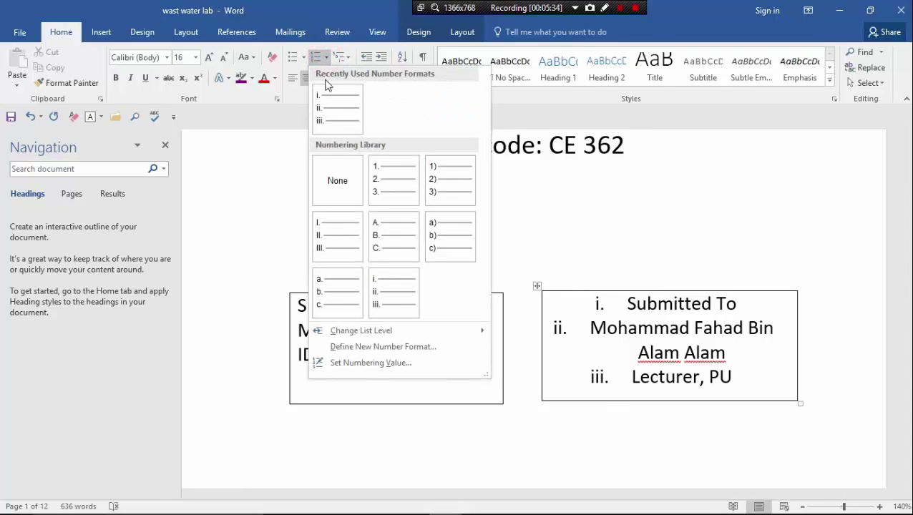
click(561, 206)
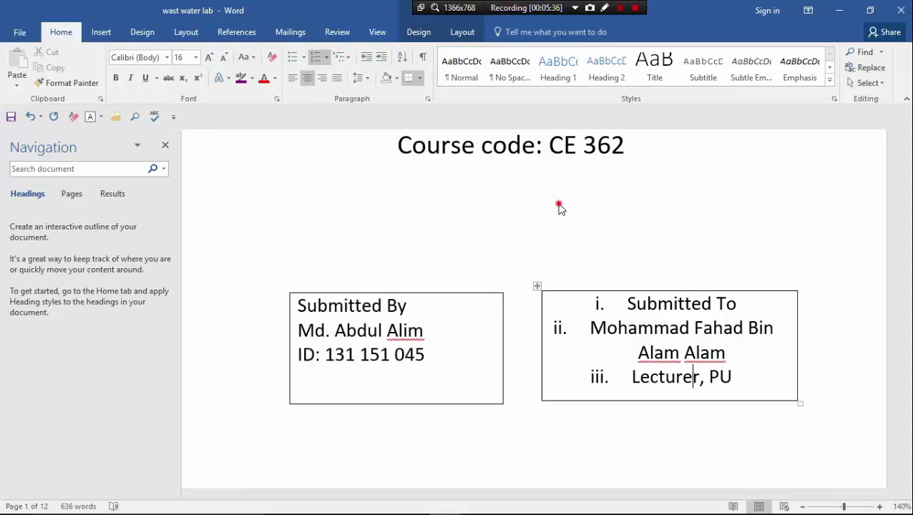
scroll(462, 224, up, 3)
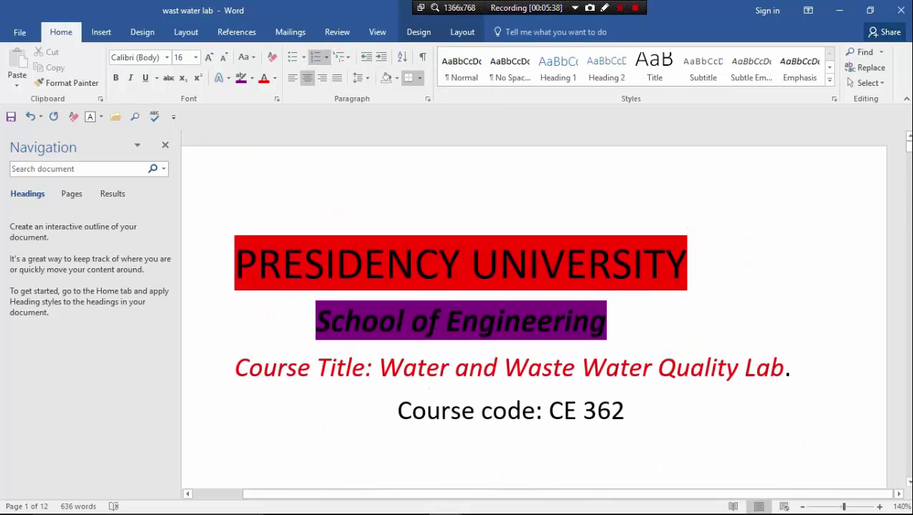
Apply 2.0 line spacing to the four title lines.
scroll(462, 224, down, 1)
drag(207, 204, 587, 366)
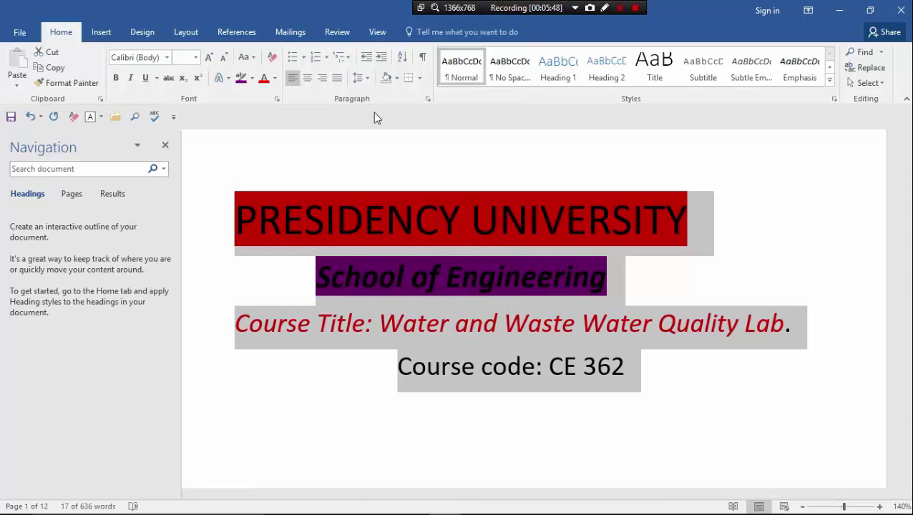
click(364, 78)
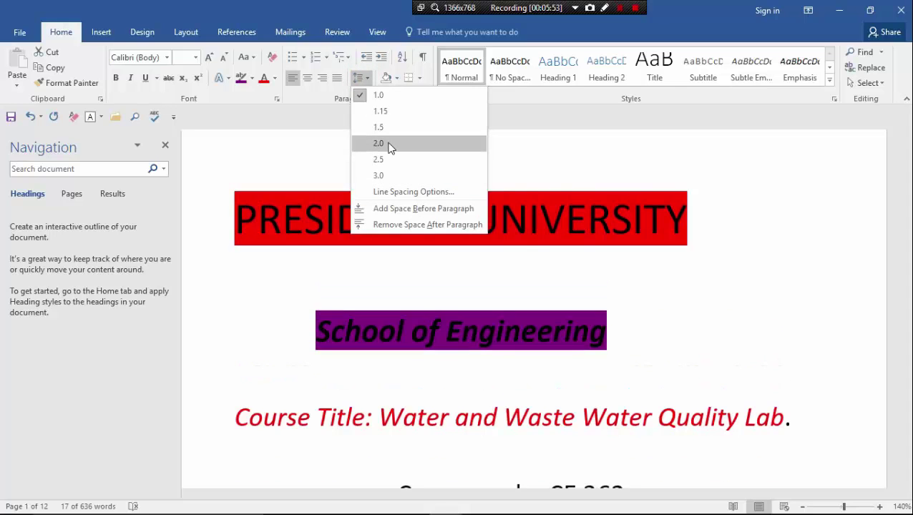
click(386, 143)
scroll(483, 208, down, 3)
scroll(532, 271, down, 1)
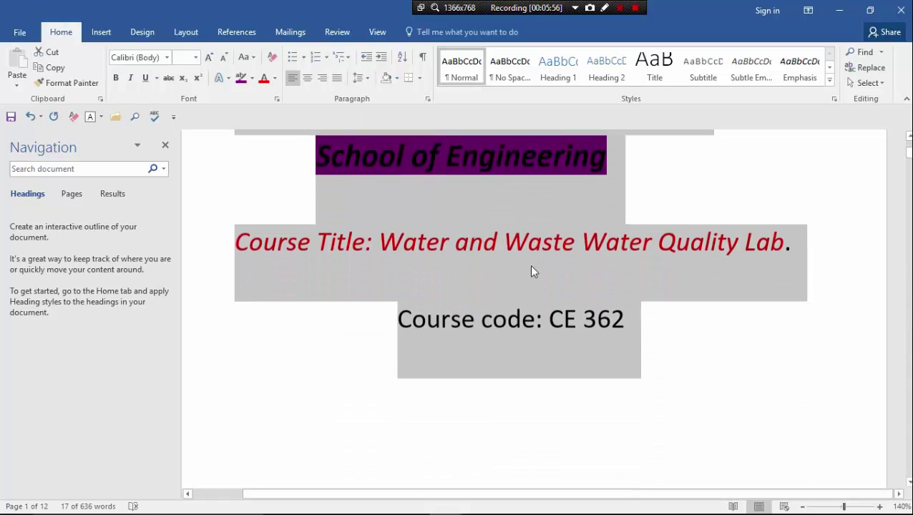
scroll(516, 269, up, 4)
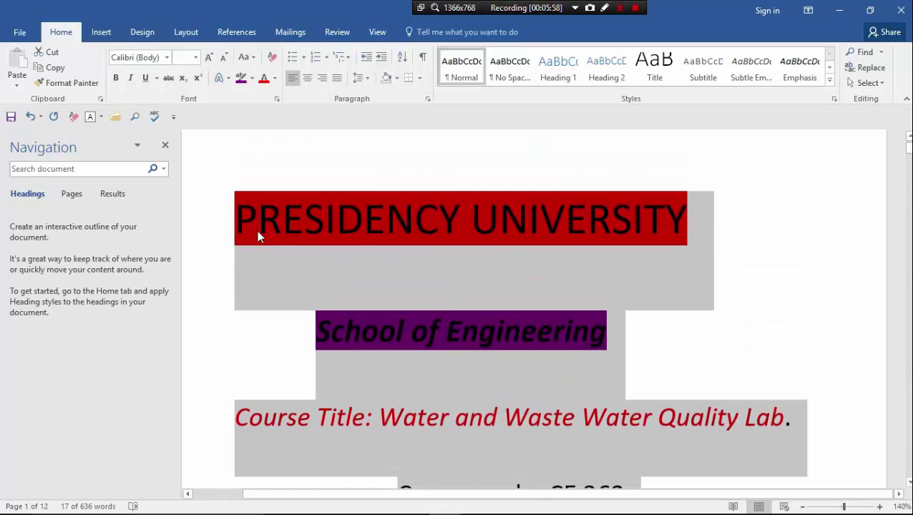
click(216, 200)
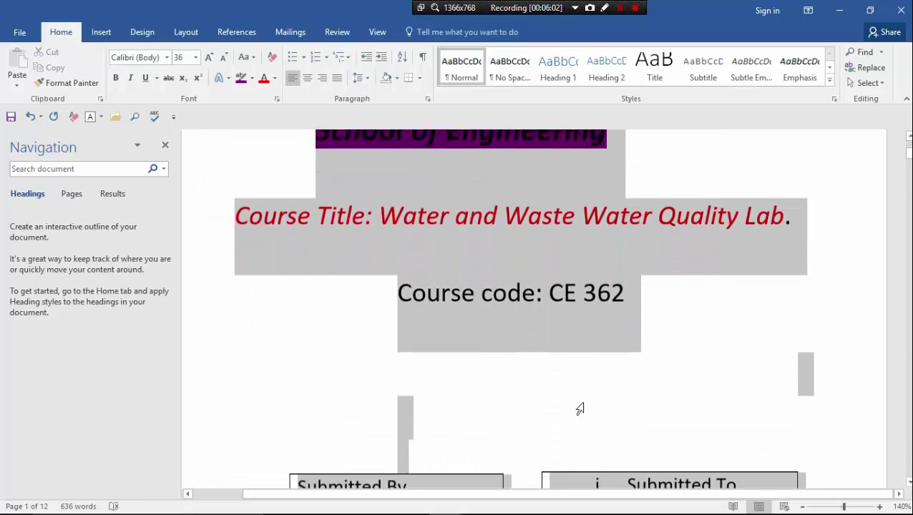
Reselect the title lines and check their spacing in the Paragraph dialog (8 pt after).
drag(295, 263, 584, 308)
scroll(572, 296, up, 3)
scroll(430, 245, up, 2)
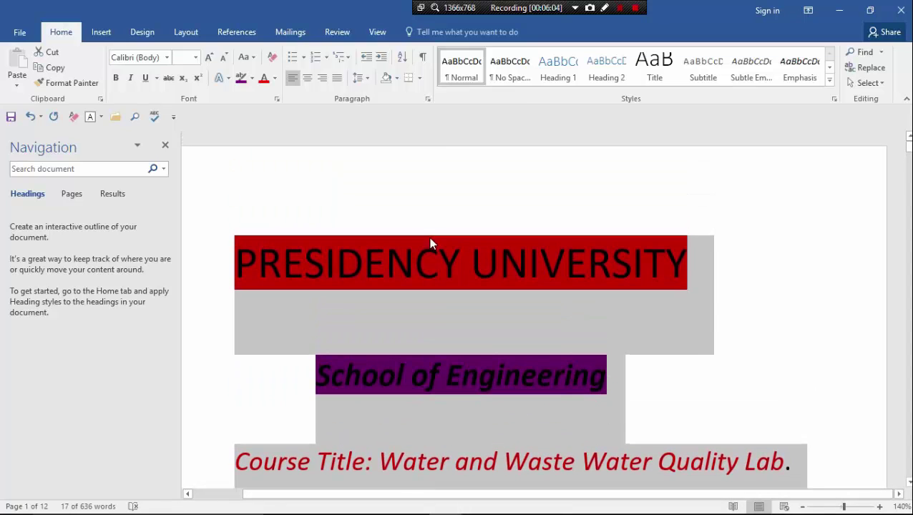
click(427, 100)
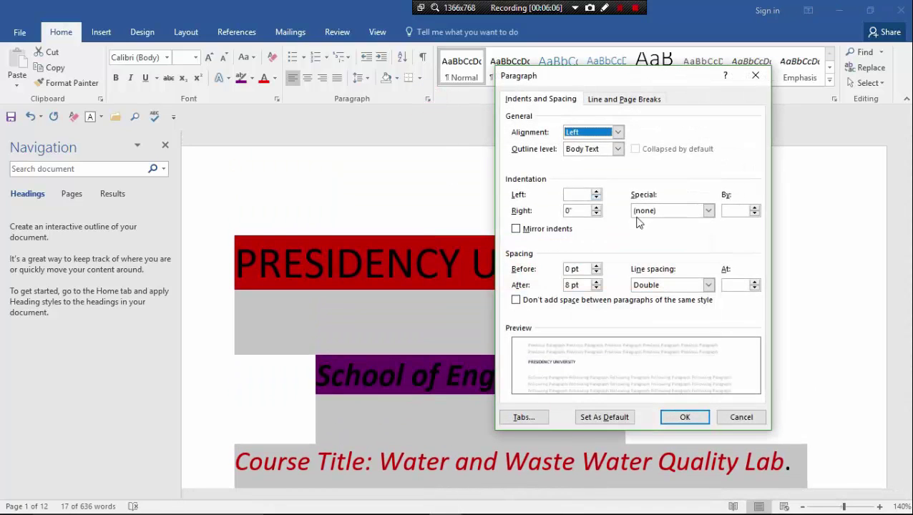
Set the title lines' line spacing to Single, after trying Exactly 12 pt.
click(708, 285)
click(673, 297)
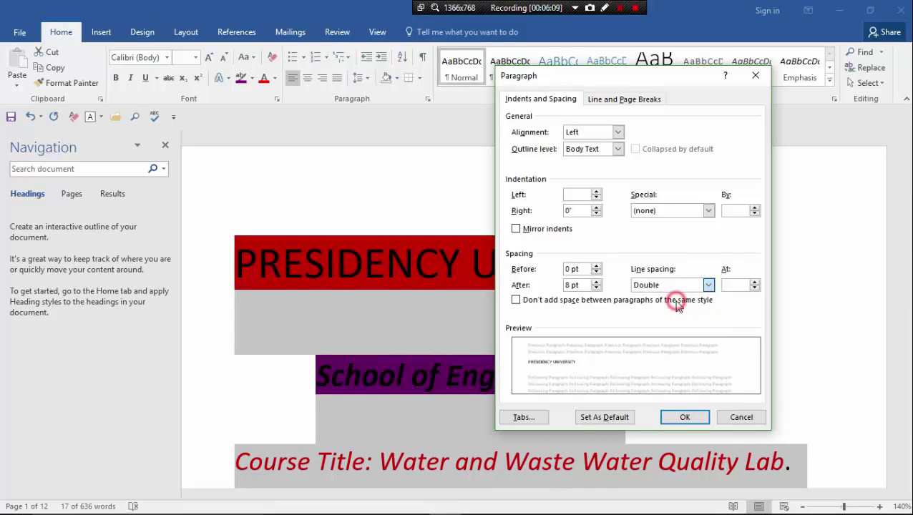
click(684, 417)
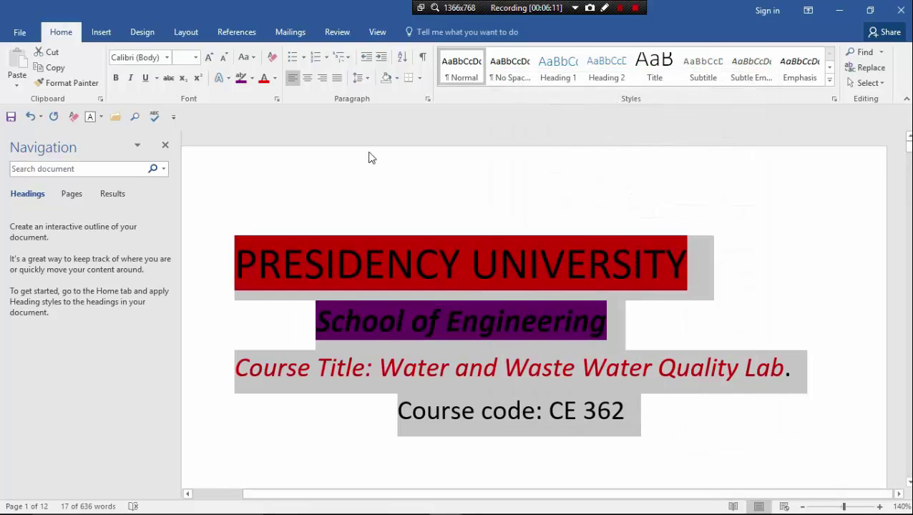
click(429, 101)
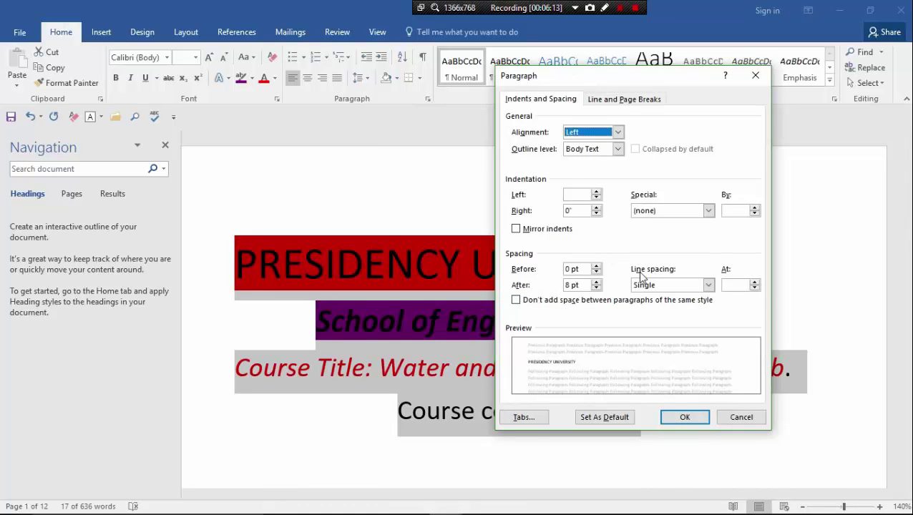
click(708, 285)
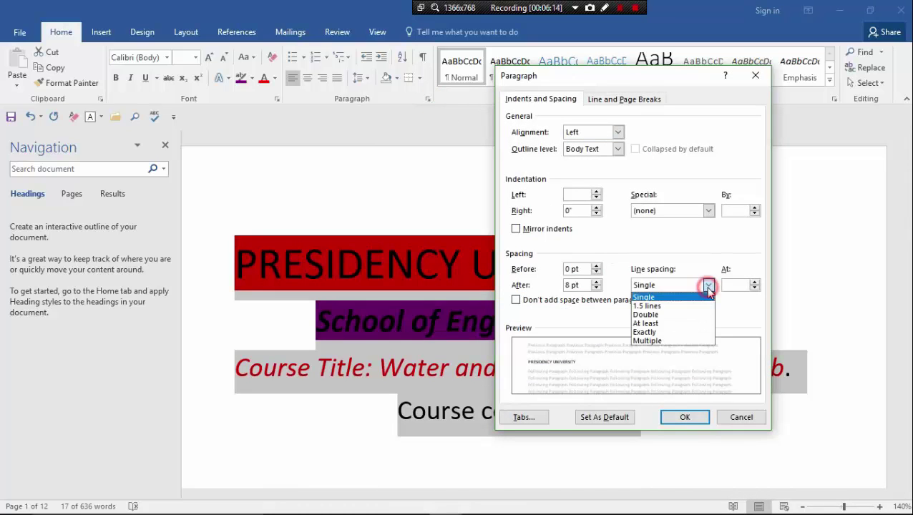
click(692, 332)
click(685, 415)
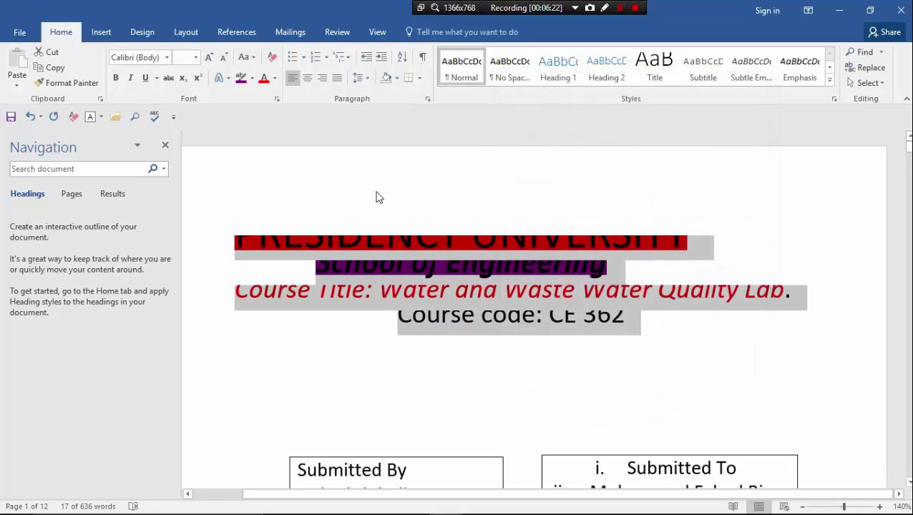
click(427, 99)
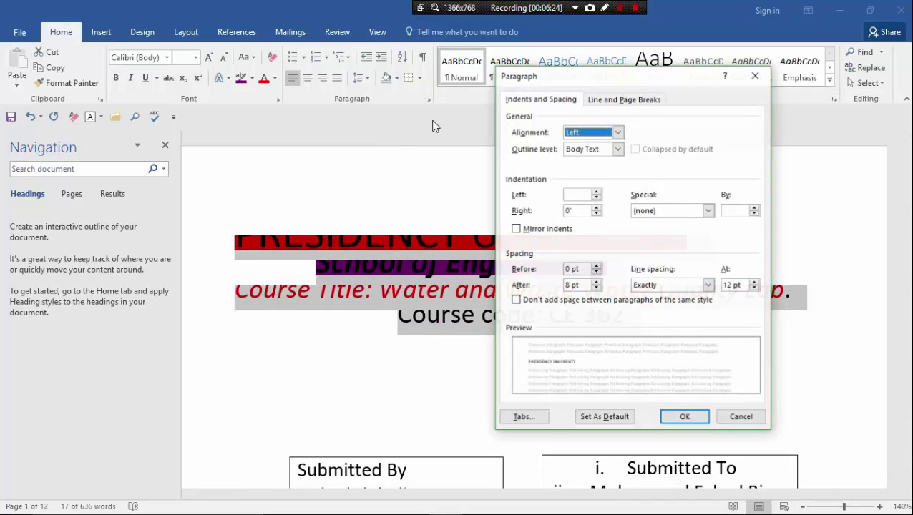
click(693, 286)
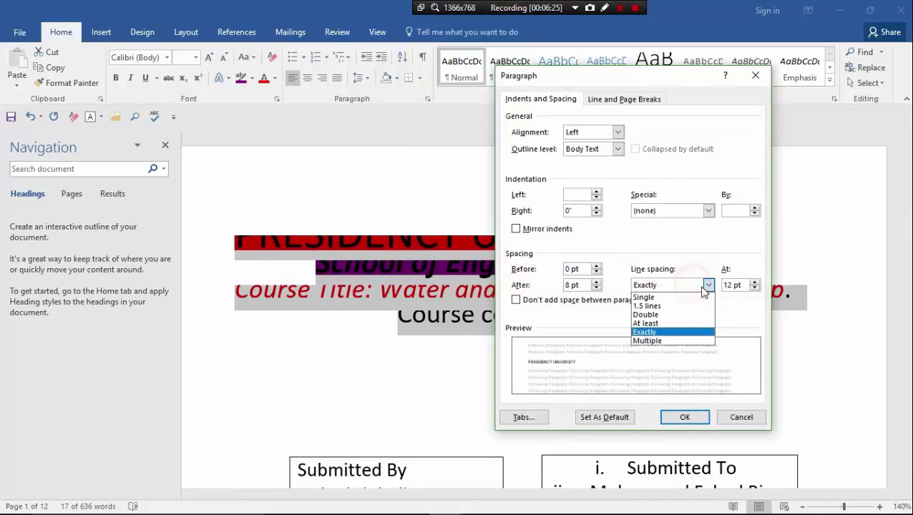
click(667, 297)
click(682, 417)
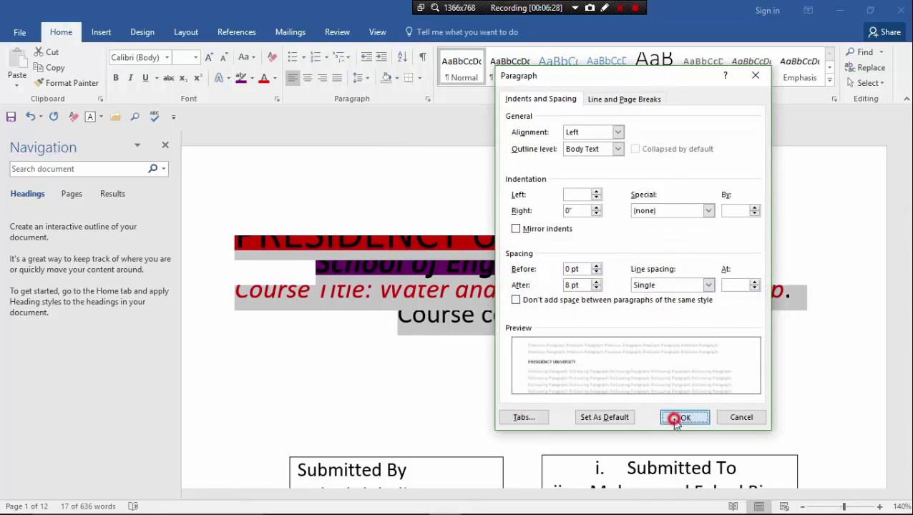
click(648, 312)
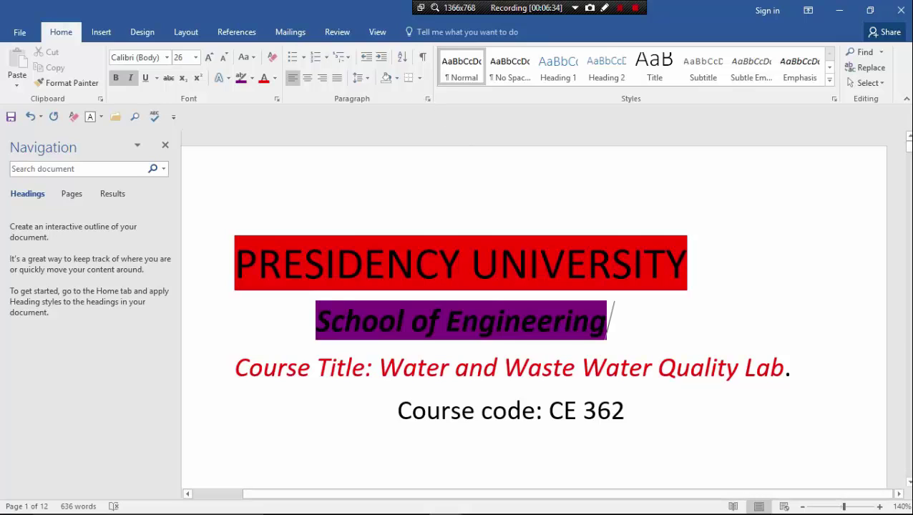
click(596, 197)
scroll(280, 287, down, 1)
scroll(281, 288, up, 1)
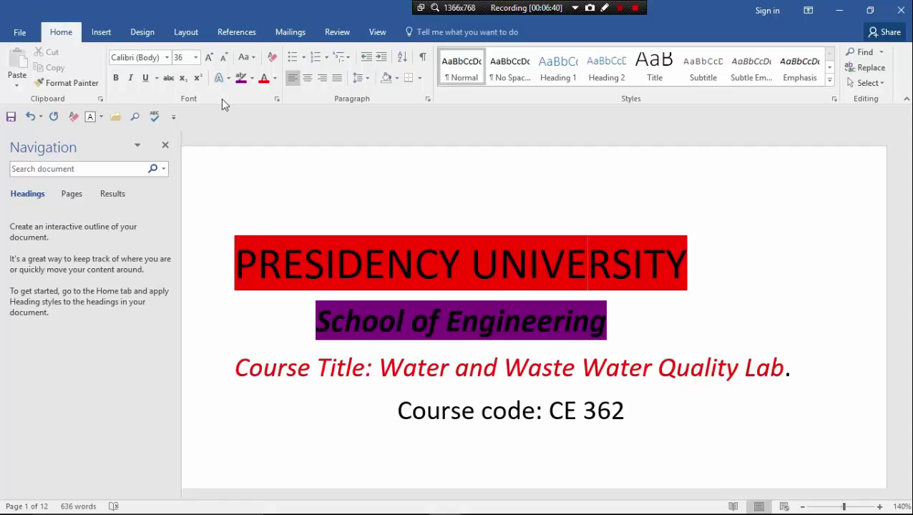
click(318, 186)
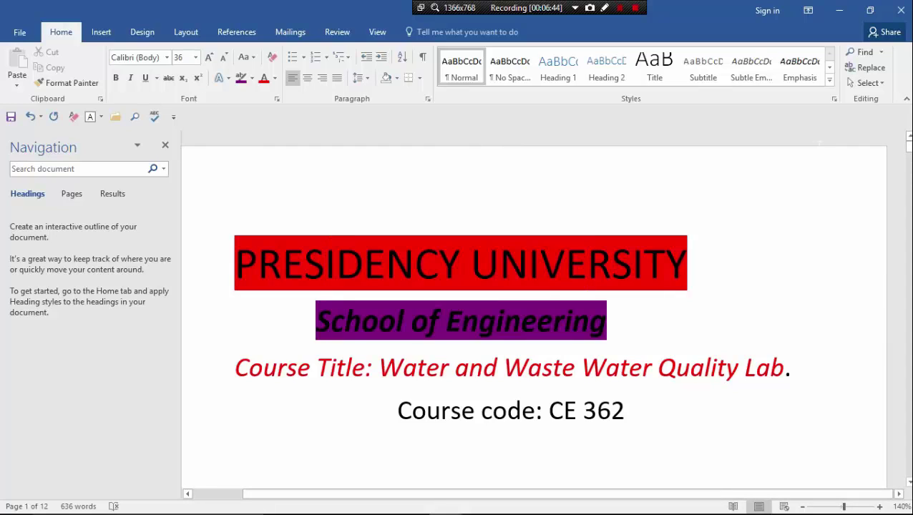
click(867, 82)
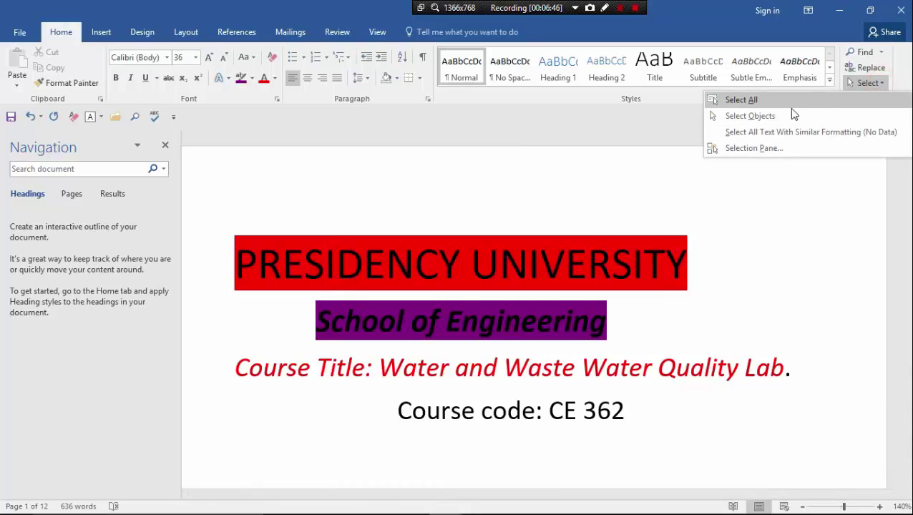
click(745, 102)
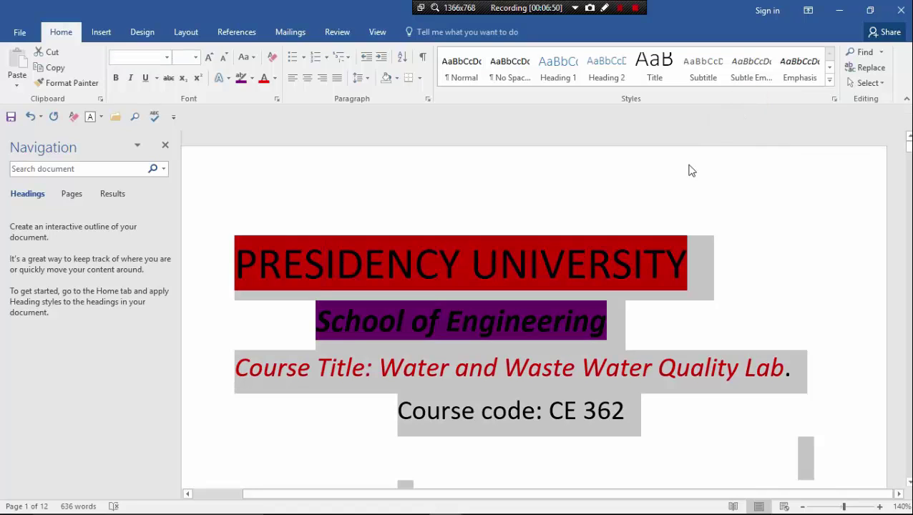
click(868, 82)
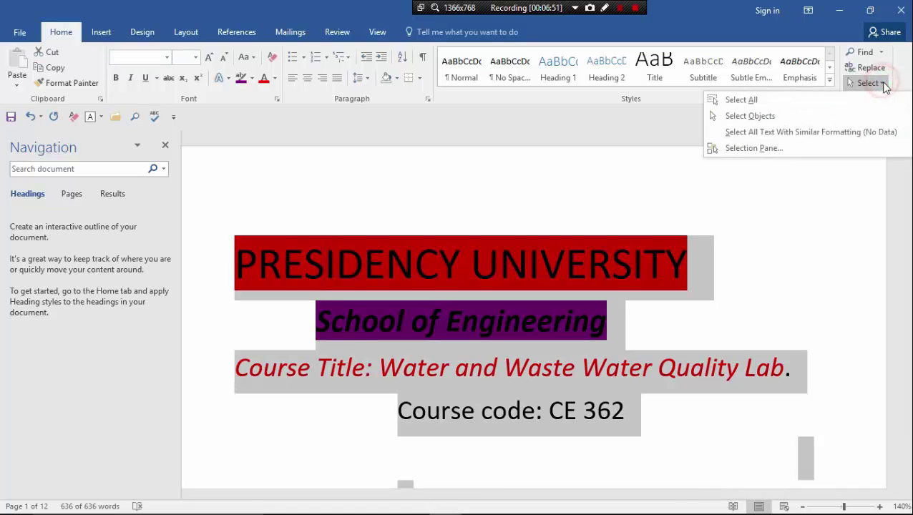
click(792, 103)
click(747, 225)
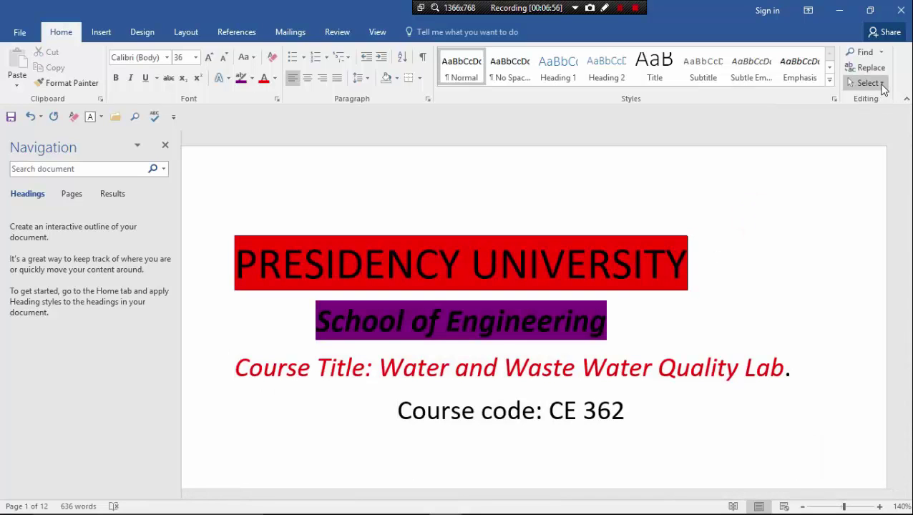
scroll(533, 308, down, 2)
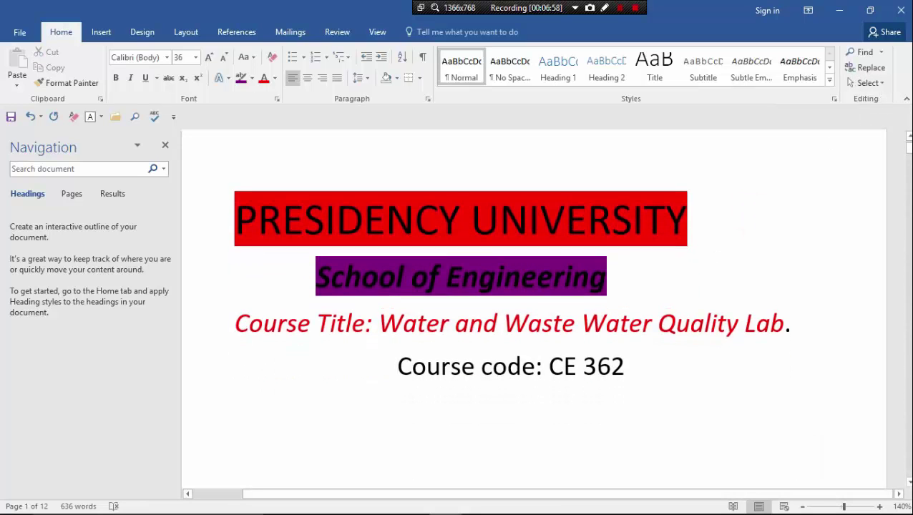
scroll(534, 308, down, 2)
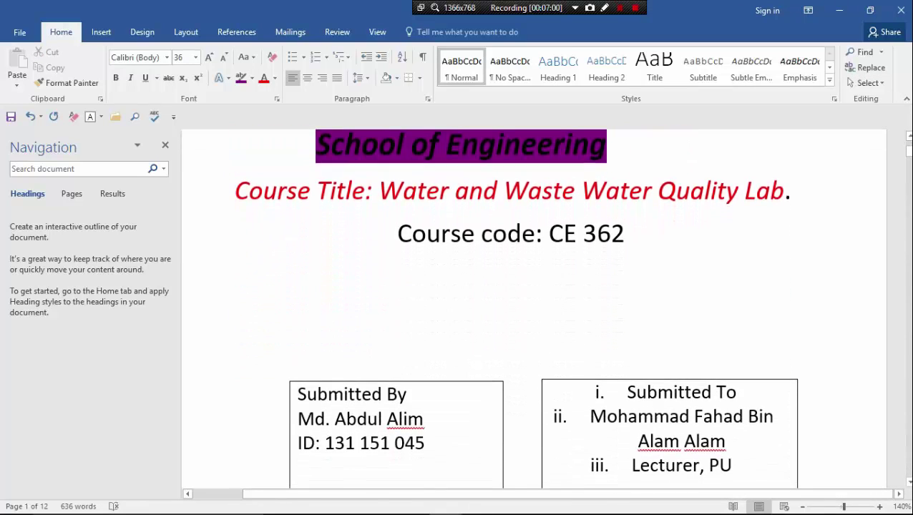
scroll(533, 308, up, 3)
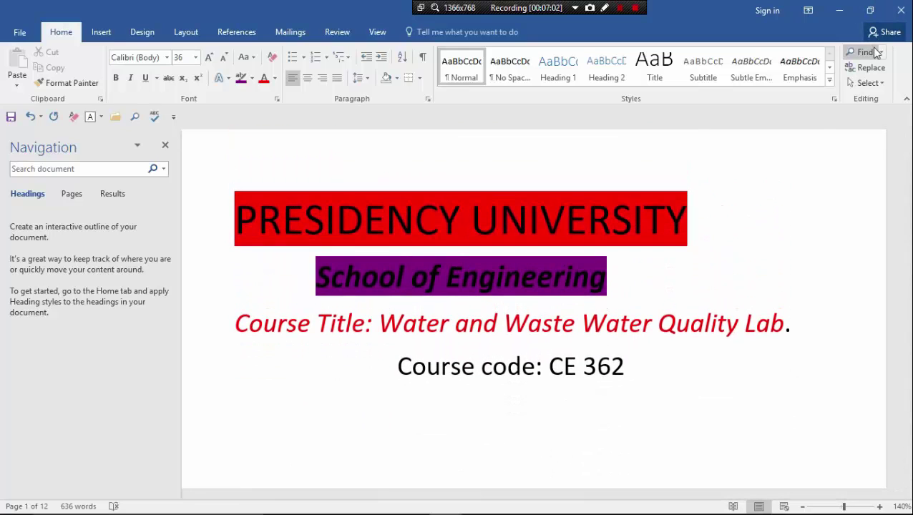
Search the document for 'lab' in the Navigation pane.
click(879, 53)
click(849, 72)
text(lab)
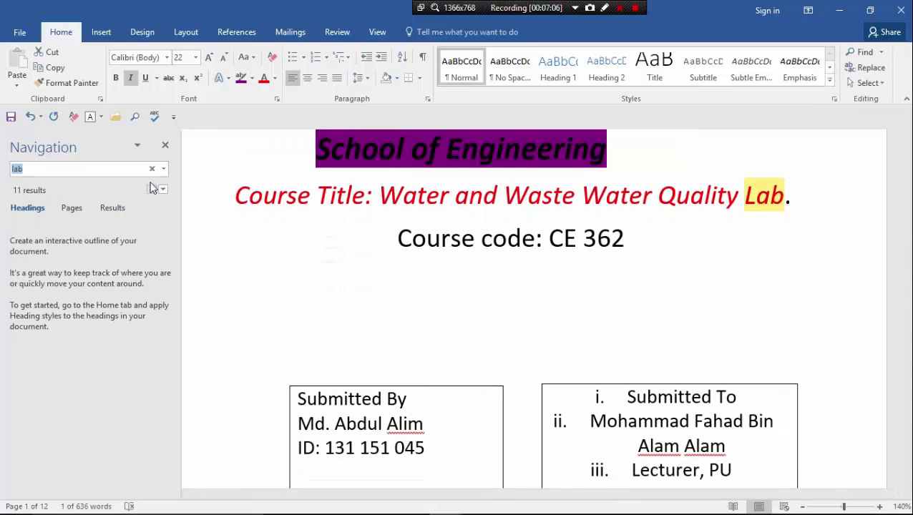
click(881, 52)
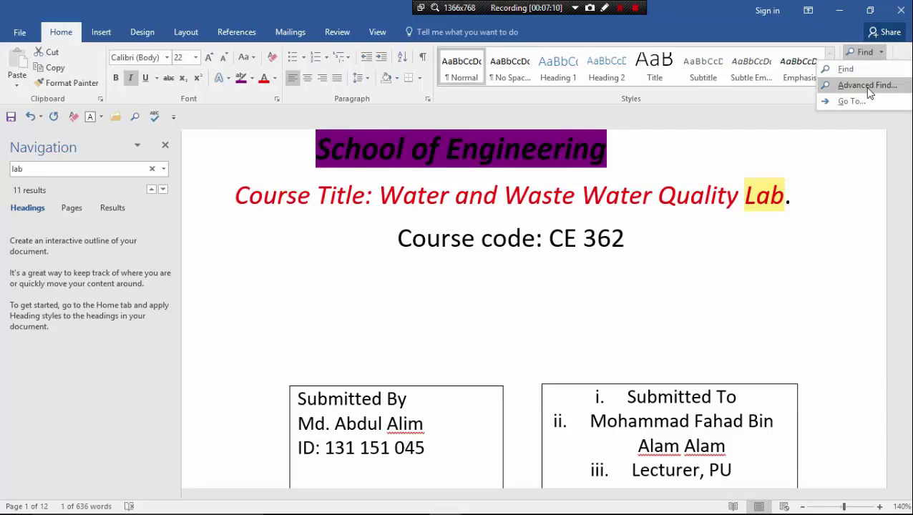
click(372, 271)
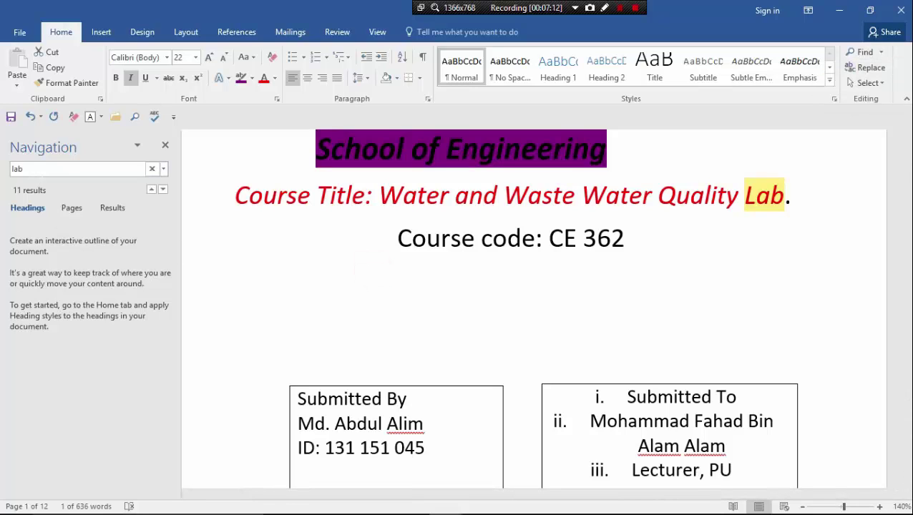
Search for 362 instead and scroll through its 11 matches.
click(42, 170)
text(3)
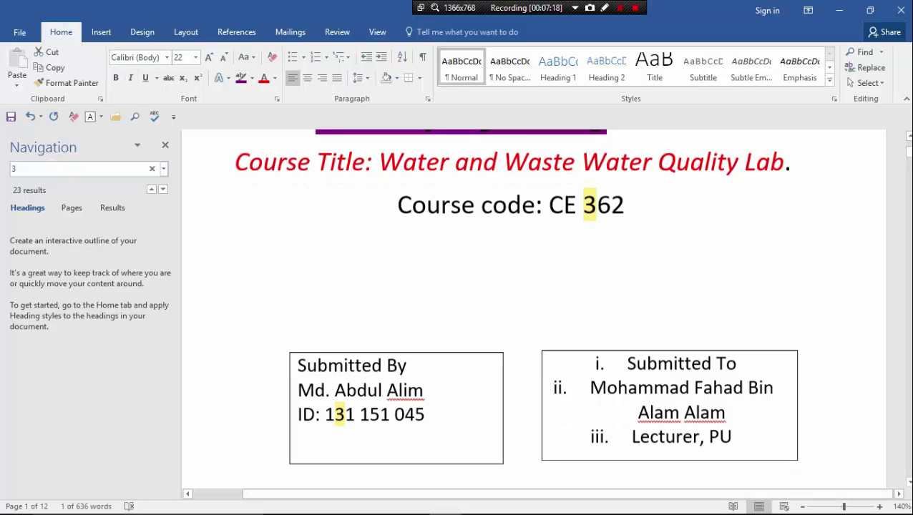
text(62)
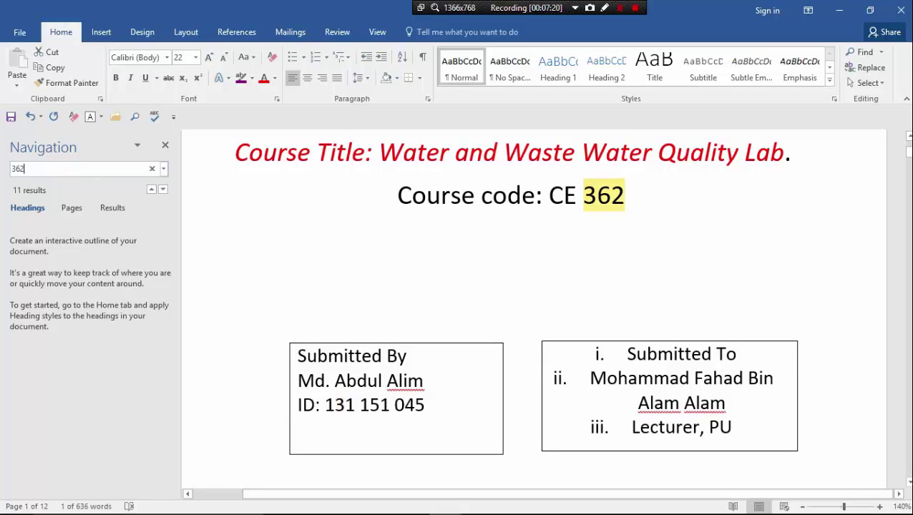
click(134, 117)
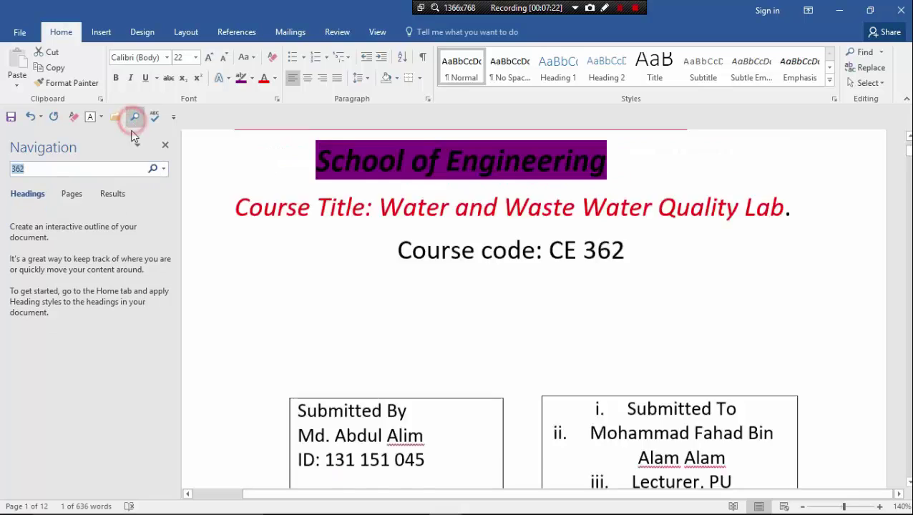
scroll(534, 308, down, 8)
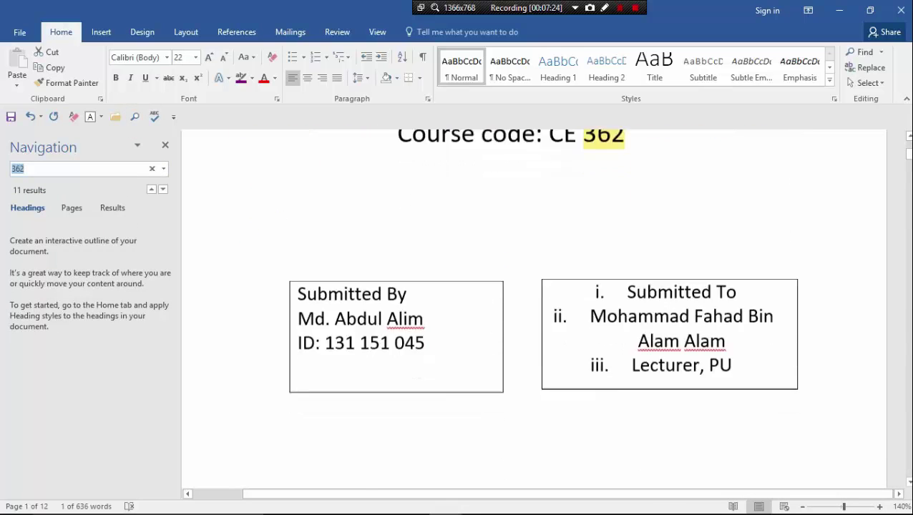
scroll(534, 308, down, 4)
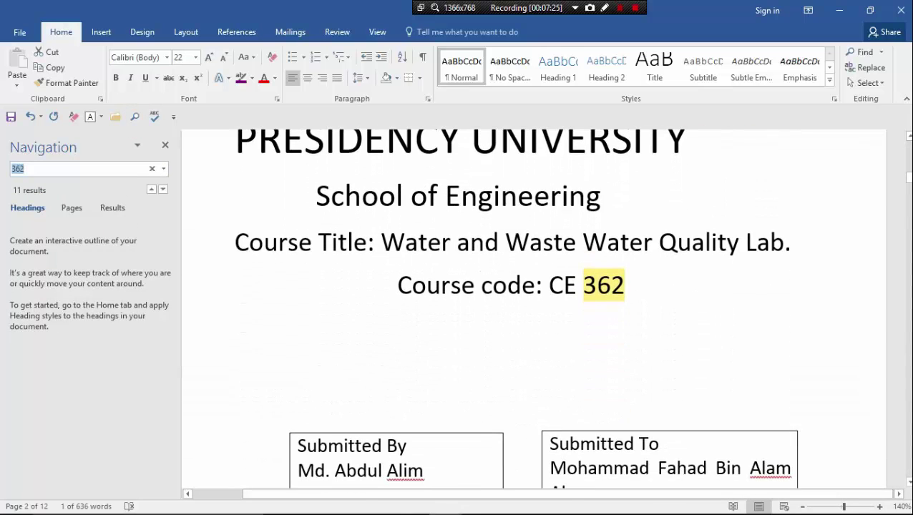
scroll(534, 308, down, 2)
scroll(534, 308, down, 3)
scroll(581, 328, down, 3)
scroll(581, 329, down, 3)
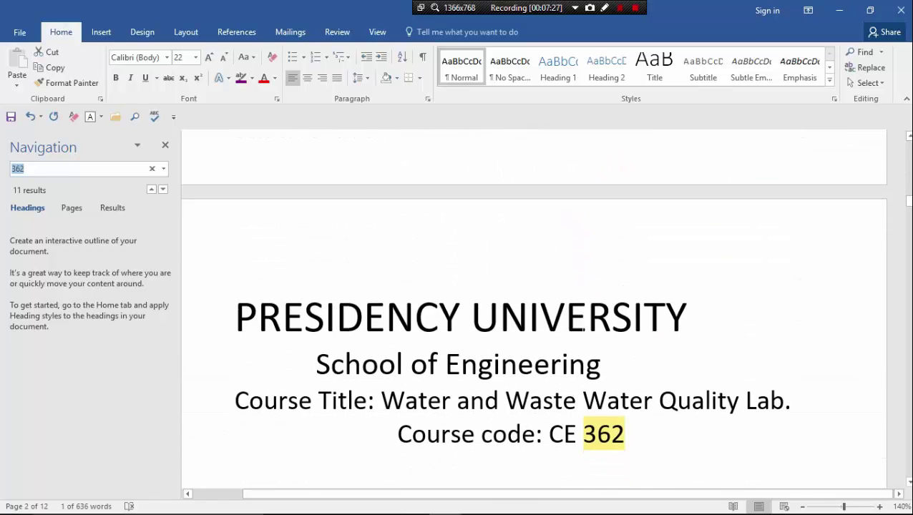
scroll(581, 329, up, 4)
scroll(581, 329, up, 4)
scroll(534, 308, up, 3)
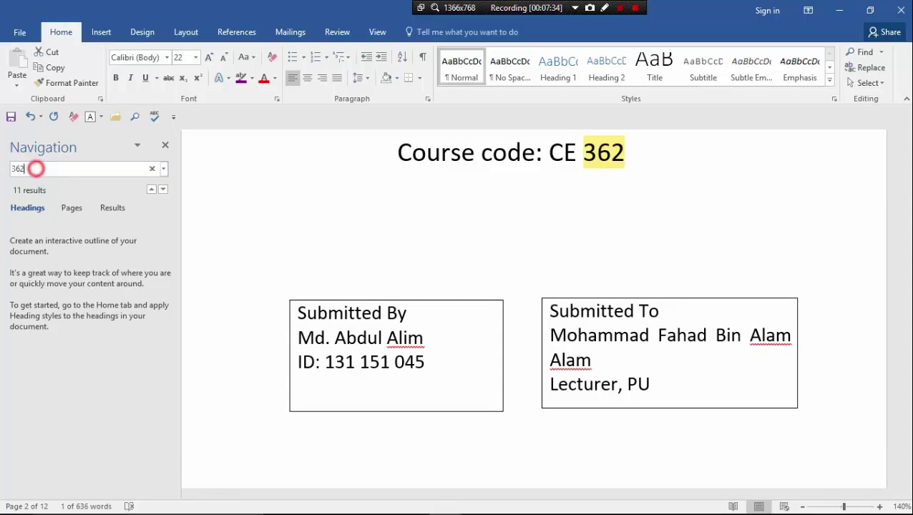
drag(35, 168, 2, 179)
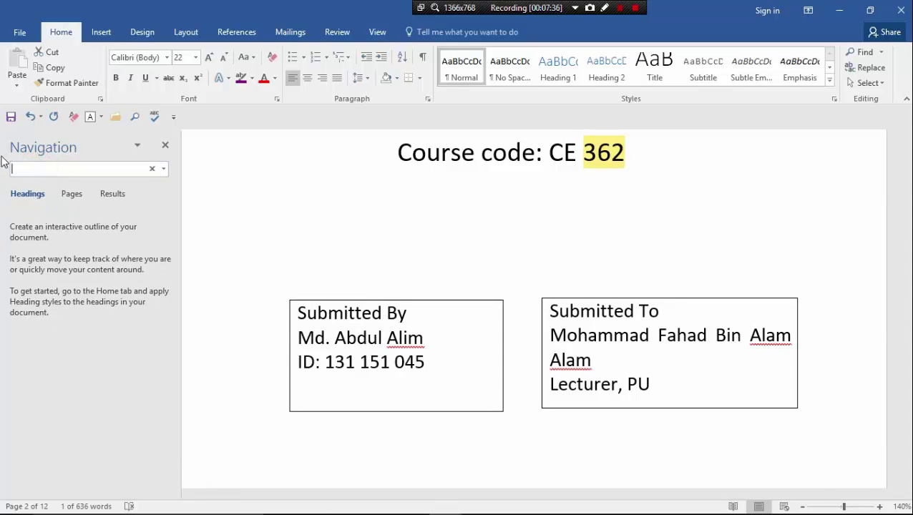
Open the Replace tab of Find and Replace to search for 362 with an empty replacement.
click(164, 169)
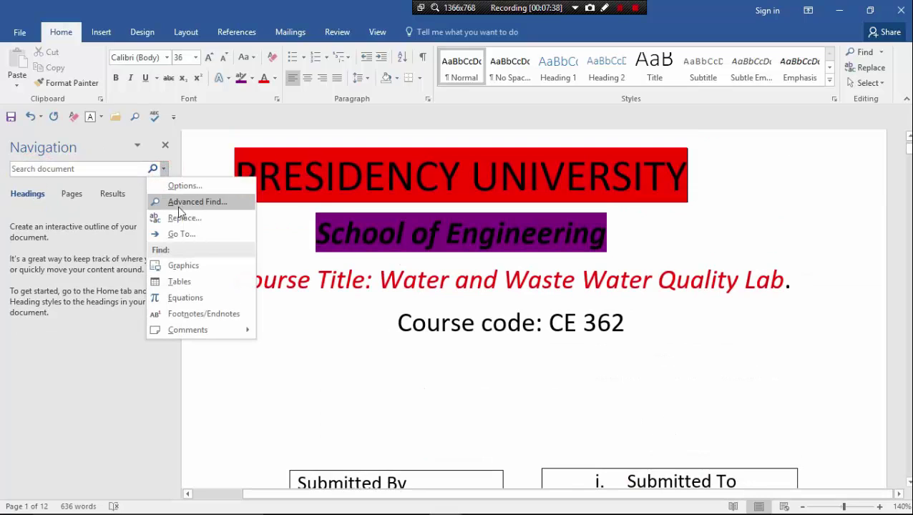
click(179, 204)
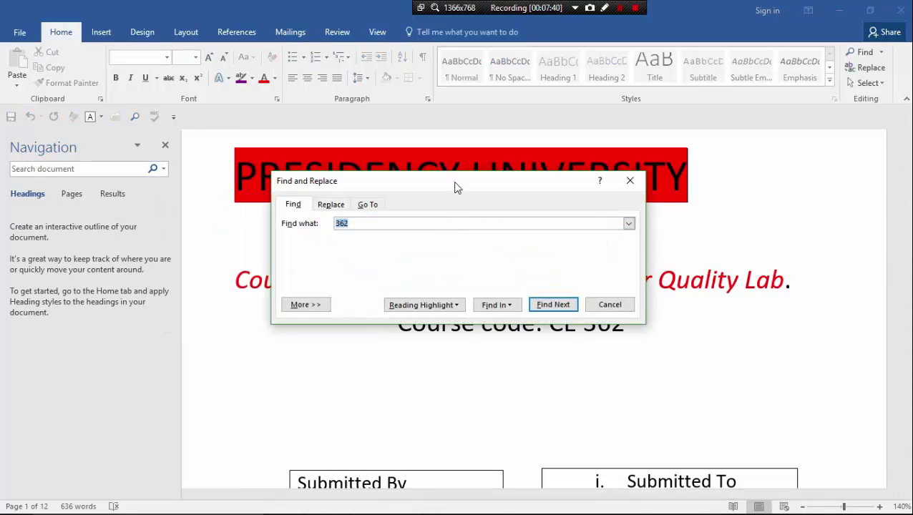
drag(454, 188, 647, 138)
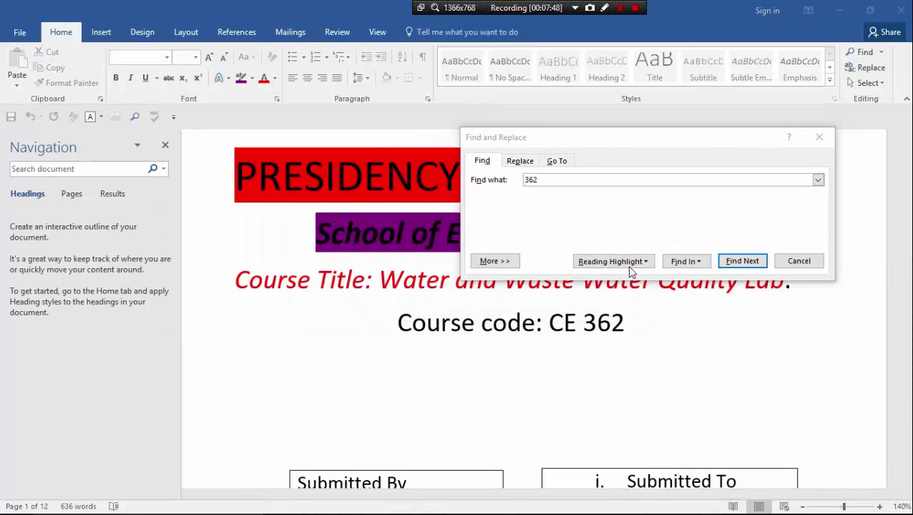
click(522, 161)
drag(653, 141, 398, 154)
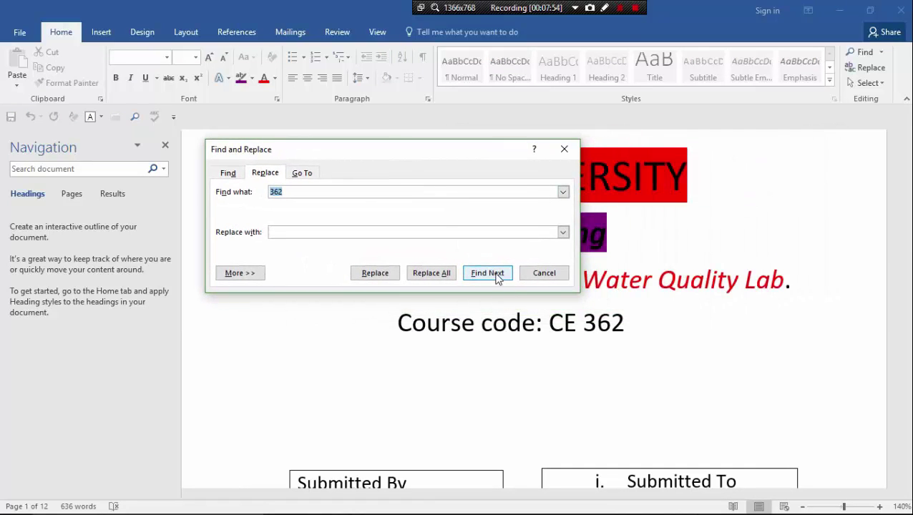
drag(473, 153, 406, 159)
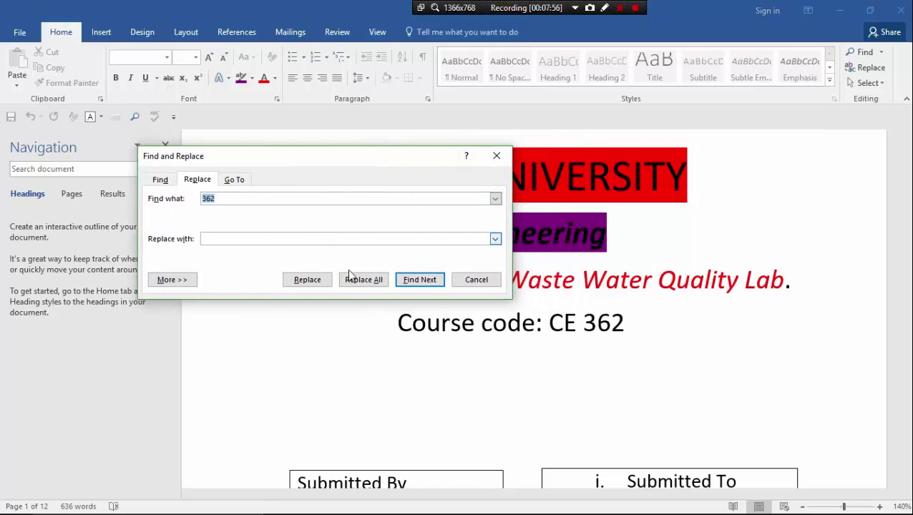
Step through the occurrences of 362 with Find Next, reaching CE 362 on page 3.
click(419, 280)
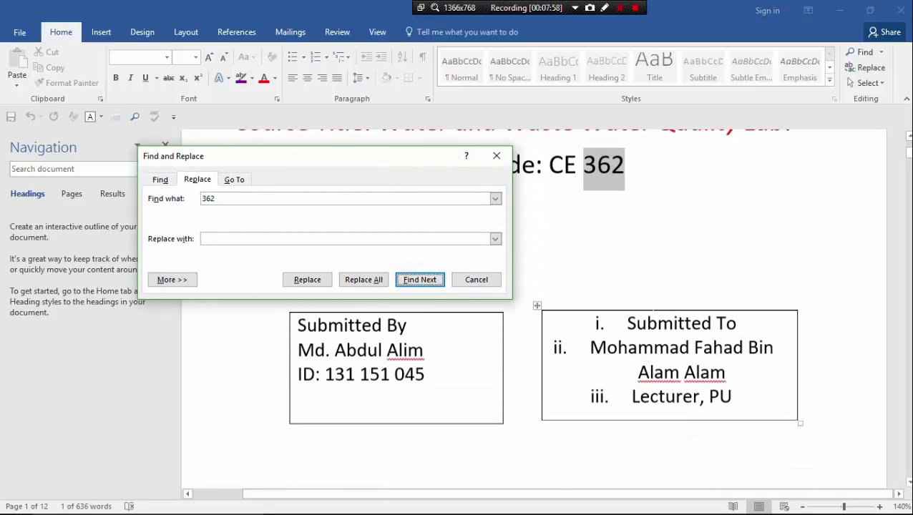
scroll(536, 357, down, 3)
scroll(537, 358, down, 2)
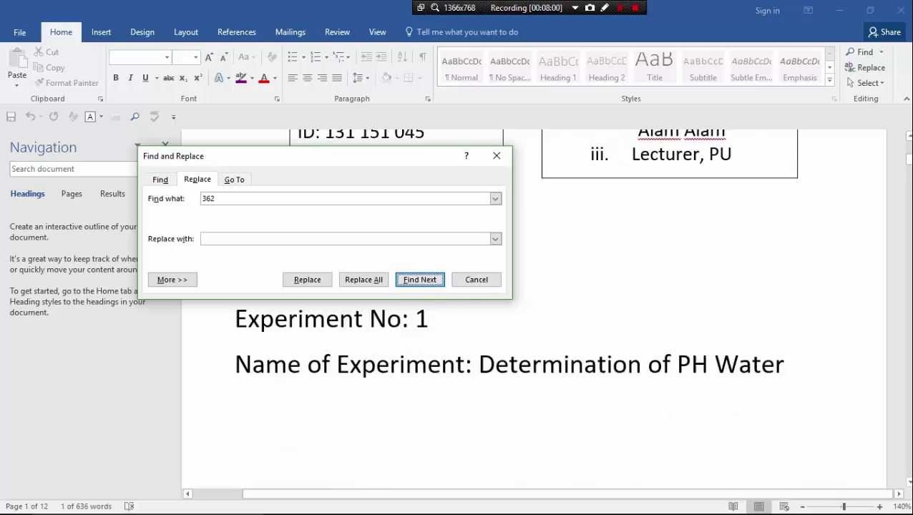
scroll(536, 322, down, 3)
scroll(537, 322, down, 3)
scroll(537, 322, down, 2)
scroll(537, 322, down, 5)
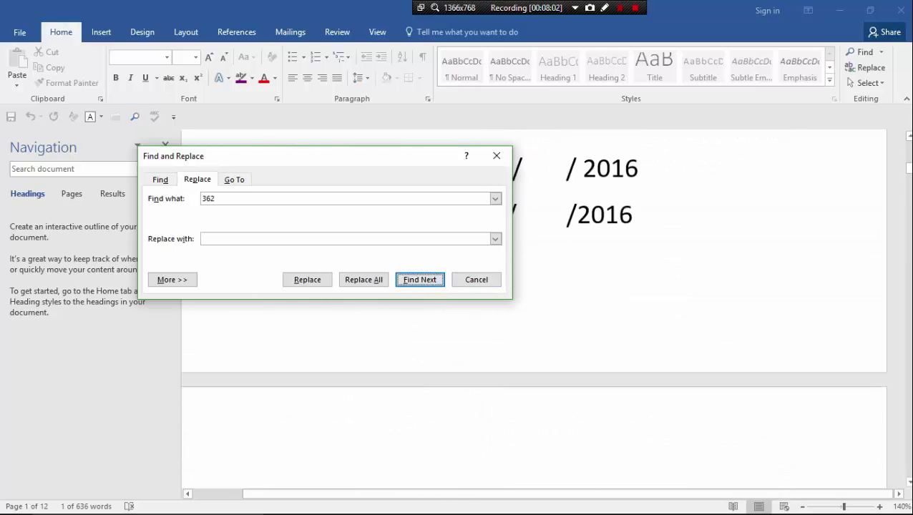
click(419, 280)
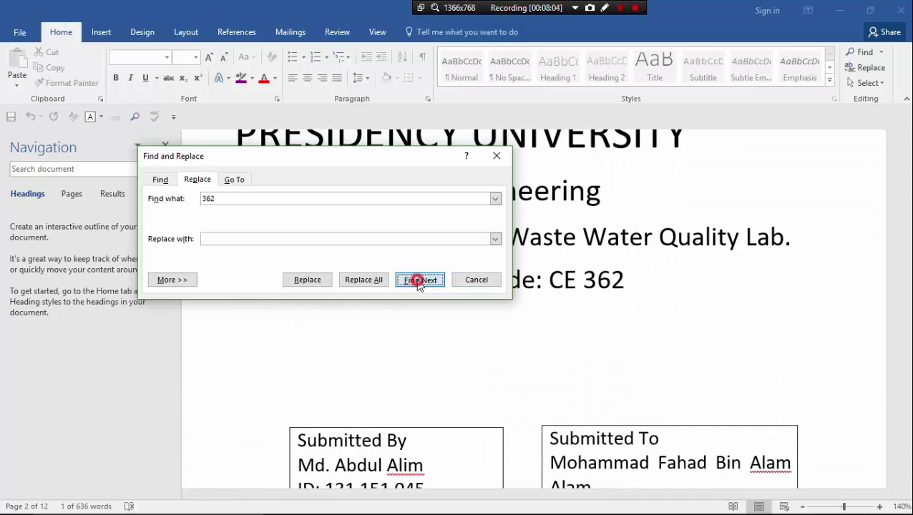
scroll(459, 291, down, 1)
scroll(458, 291, down, 5)
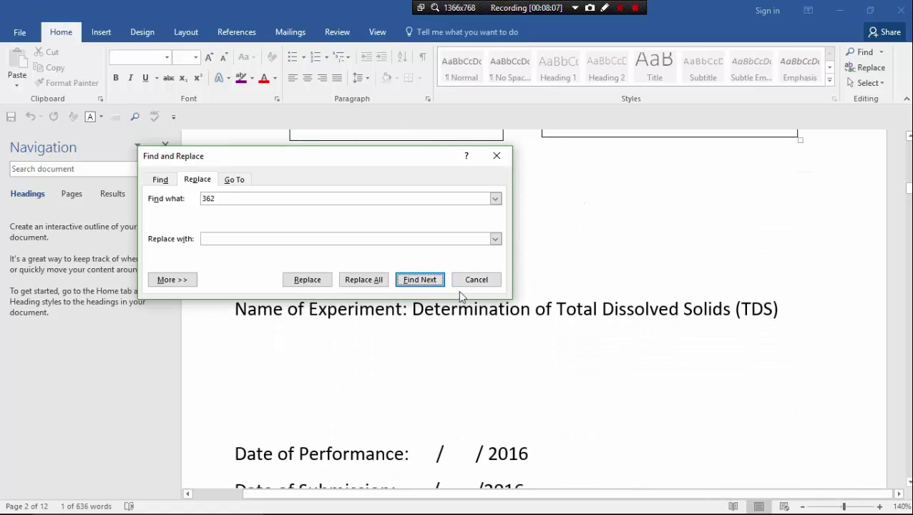
click(423, 280)
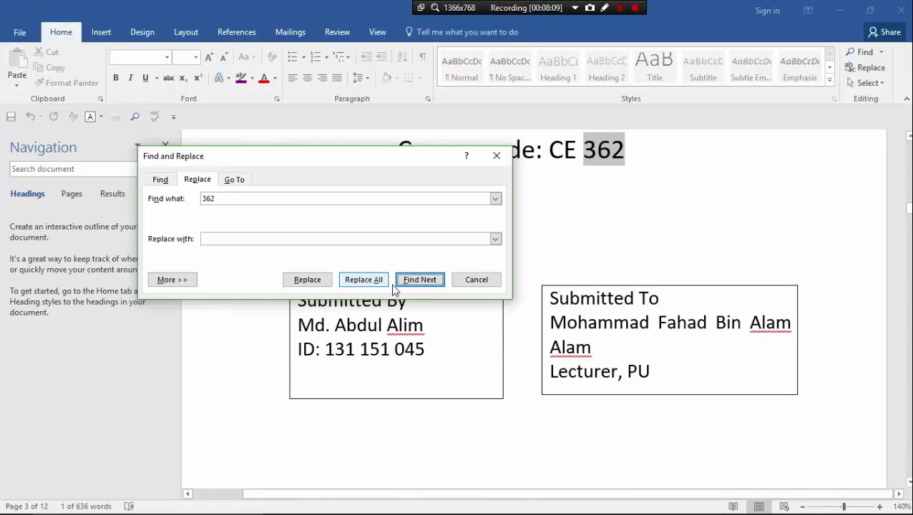
scroll(544, 265, up, 1)
scroll(544, 265, up, 3)
scroll(544, 265, up, 3)
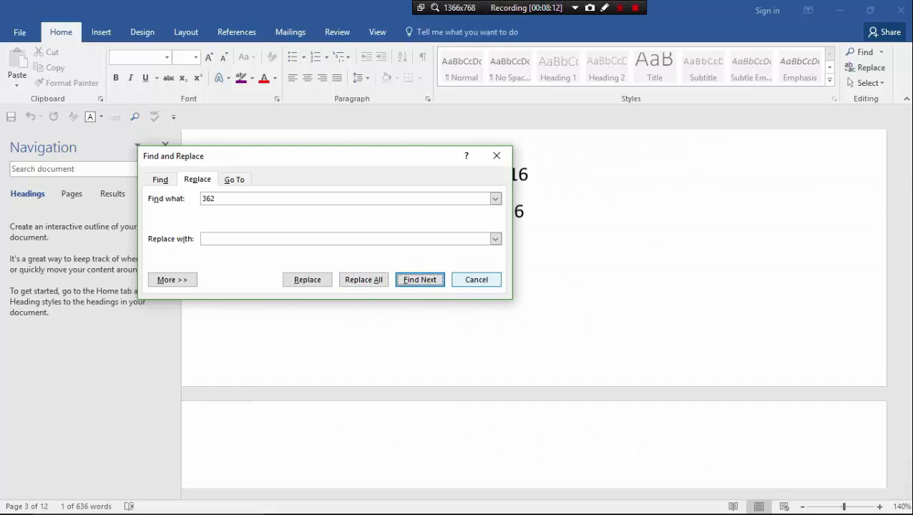
Replace all 11 occurrences of 362 with nothing and acknowledge the confirmation.
click(363, 279)
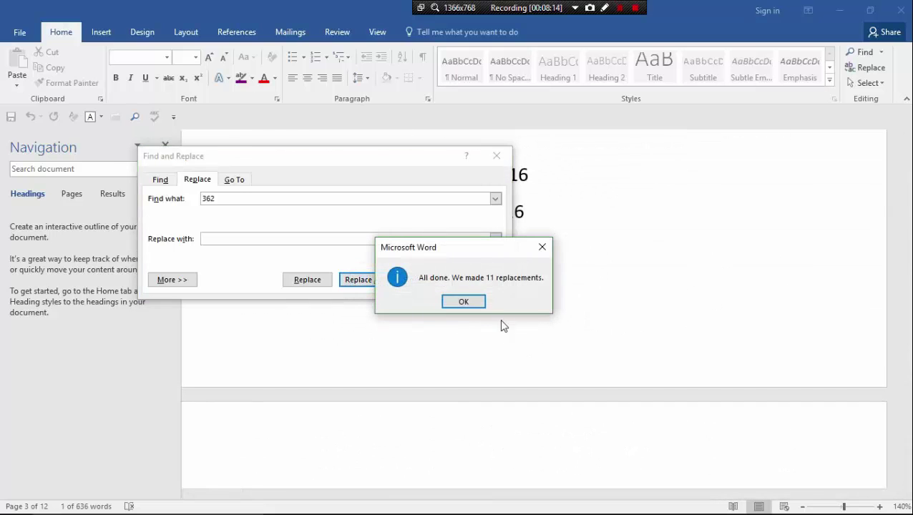
click(464, 301)
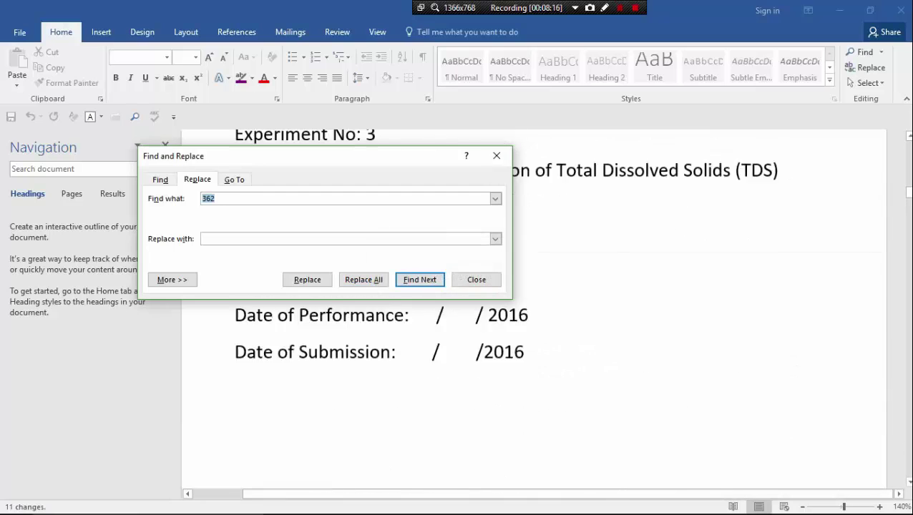
scroll(534, 322, up, 5)
scroll(534, 322, up, 5)
scroll(533, 322, up, 5)
scroll(533, 322, up, 5)
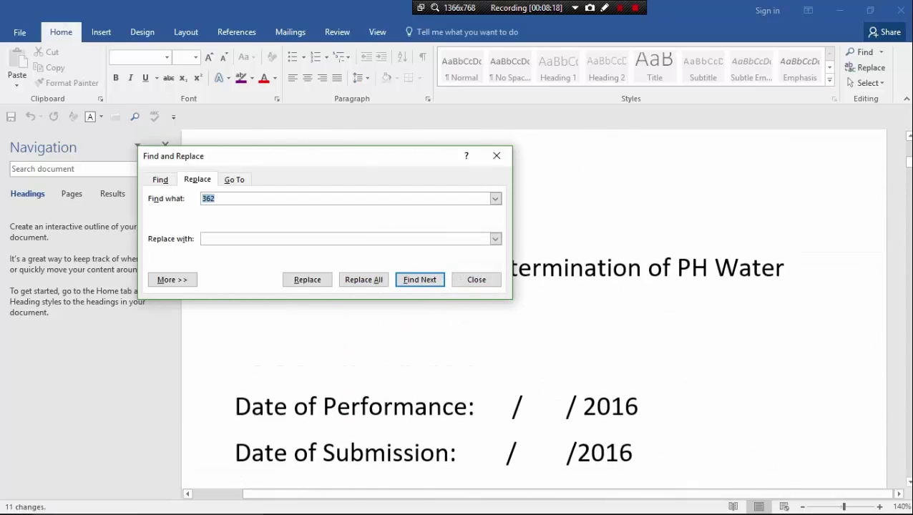
scroll(533, 322, up, 5)
scroll(534, 323, up, 5)
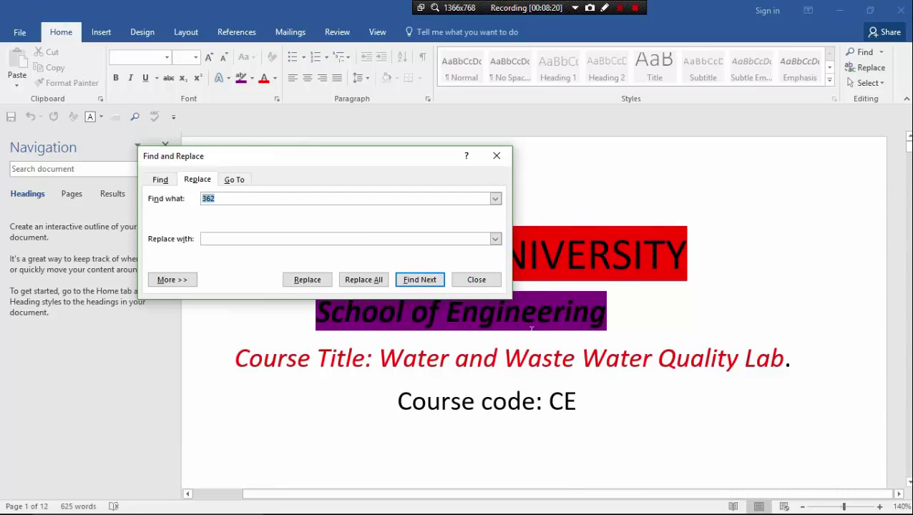
Retry Replace All, Replace and Find Next to confirm no 362 remains.
click(356, 279)
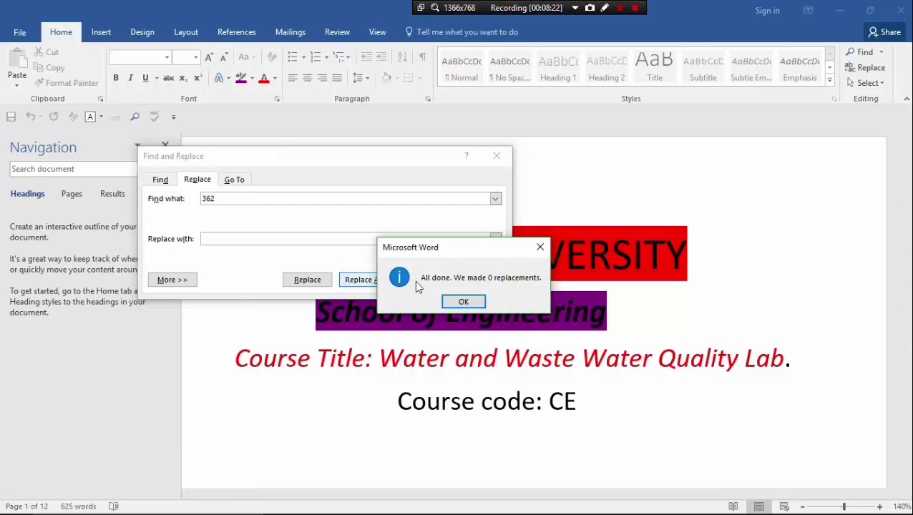
click(453, 301)
scroll(342, 308, up, 4)
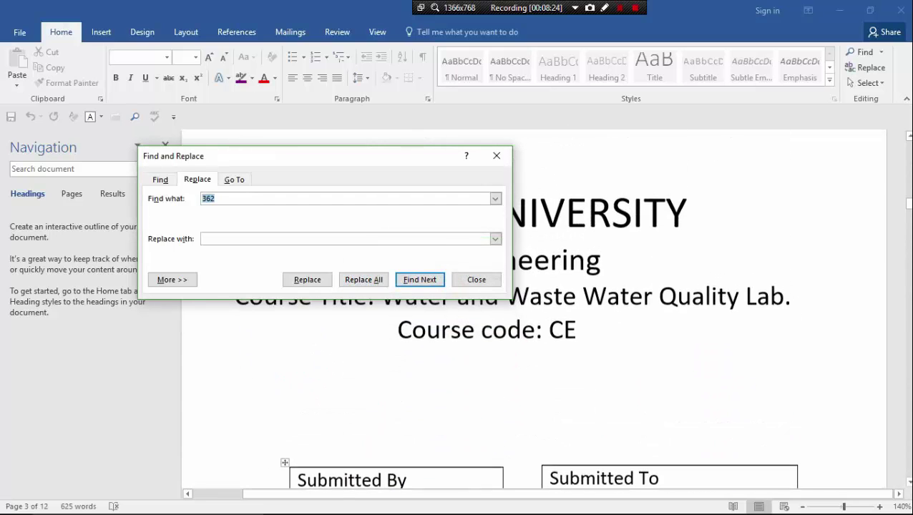
scroll(341, 307, up, 2)
click(315, 281)
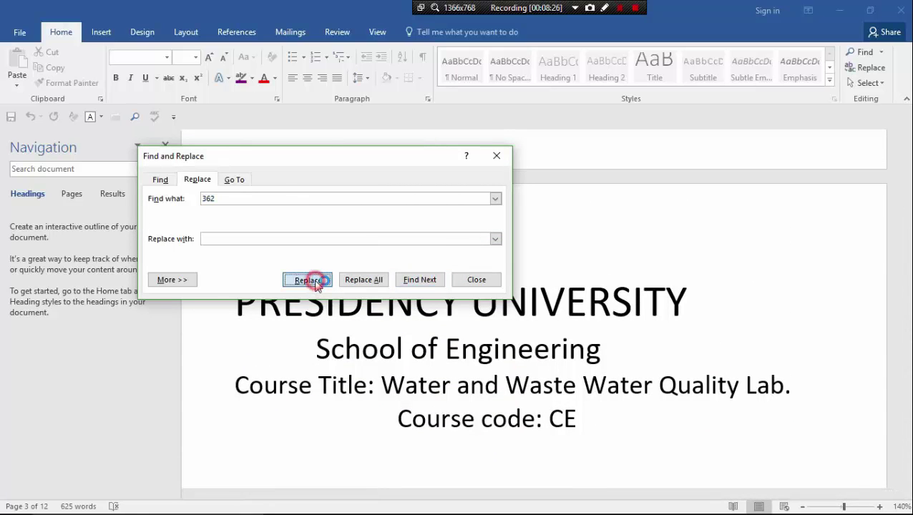
click(458, 301)
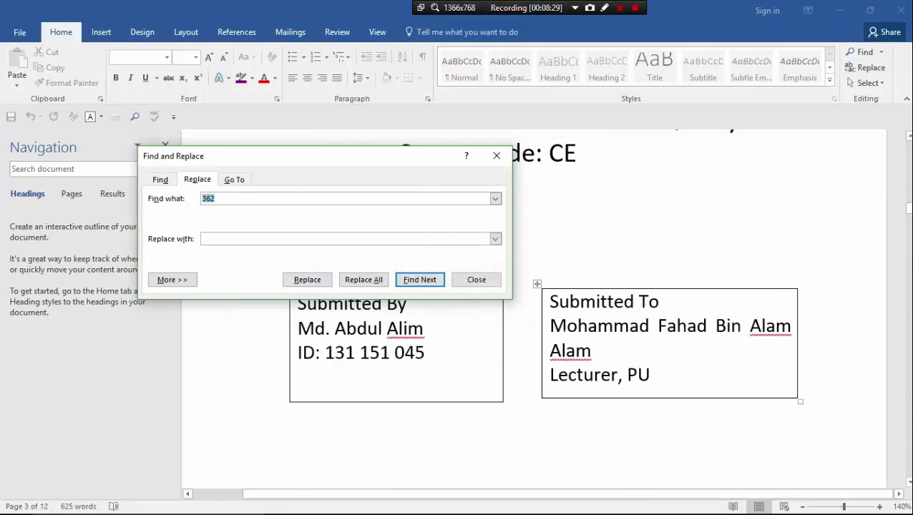
scroll(501, 322, up, 3)
scroll(544, 215, up, 3)
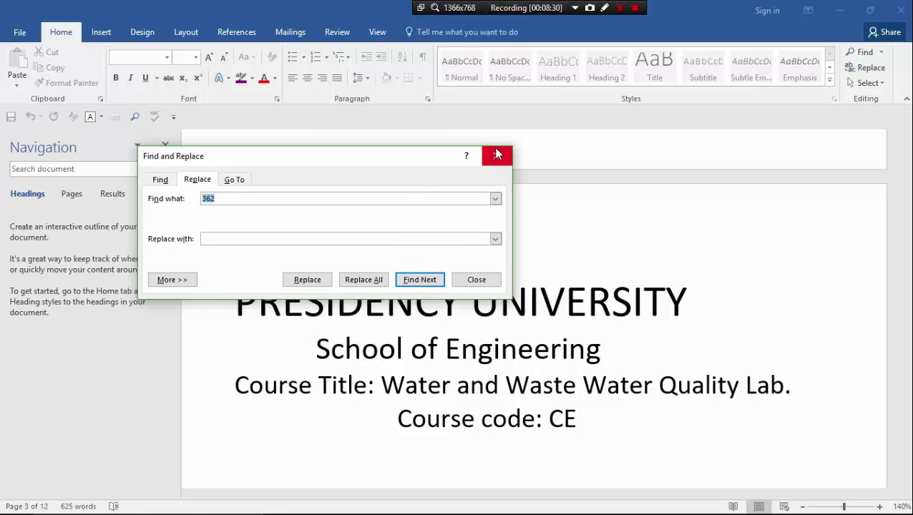
click(426, 282)
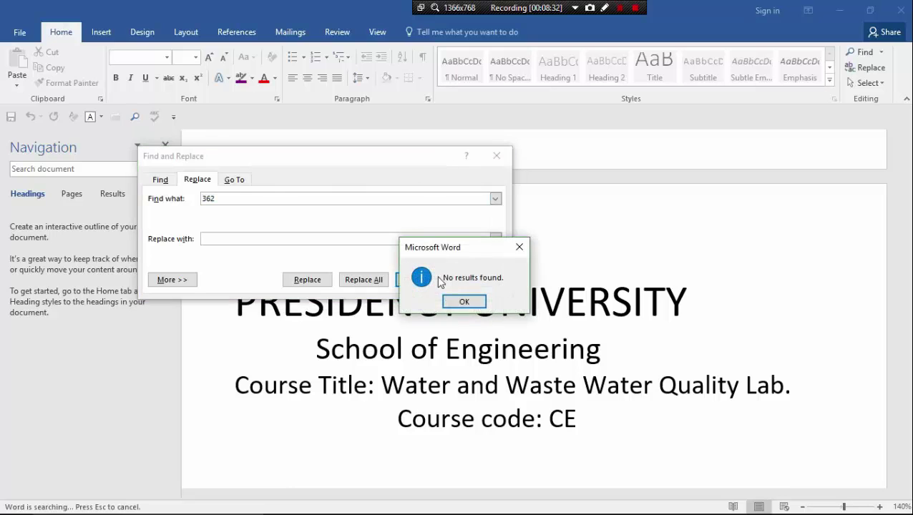
click(462, 302)
Close the Find and Replace dialog.
click(473, 279)
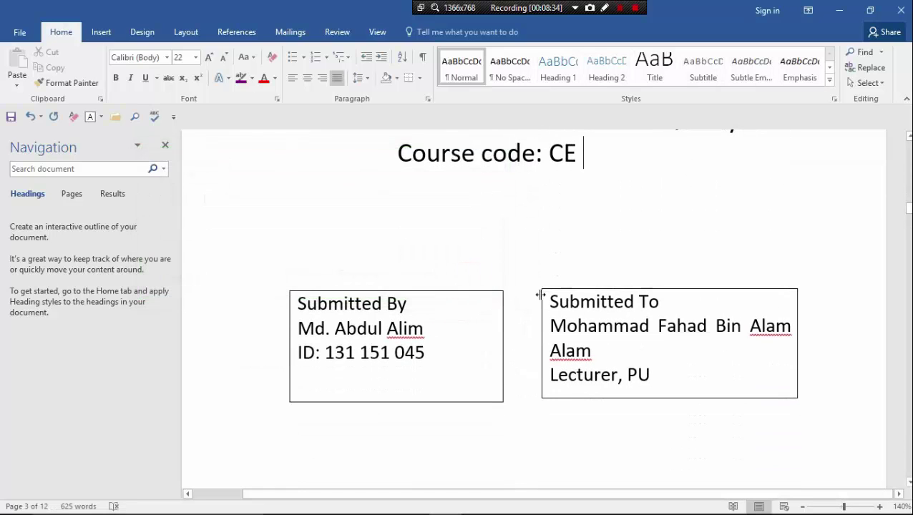
scroll(544, 293, up, 3)
scroll(533, 308, up, 3)
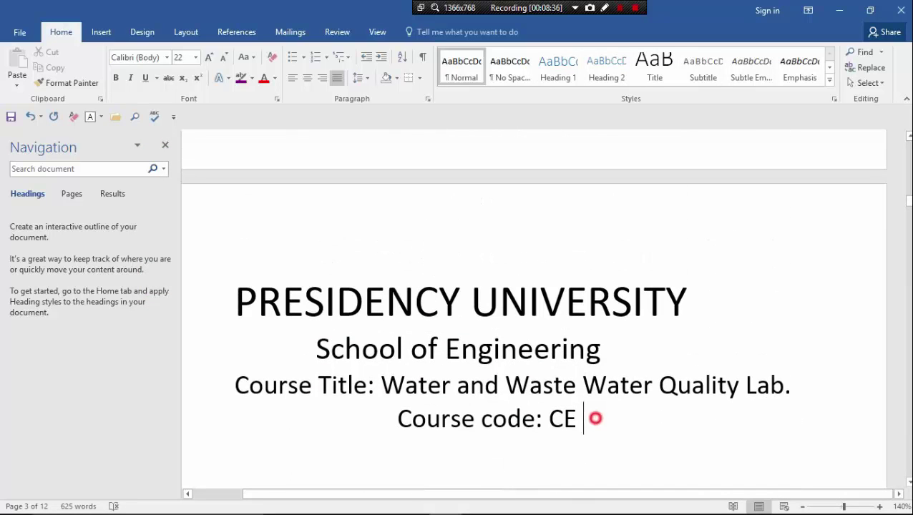
scroll(595, 418, down, 3)
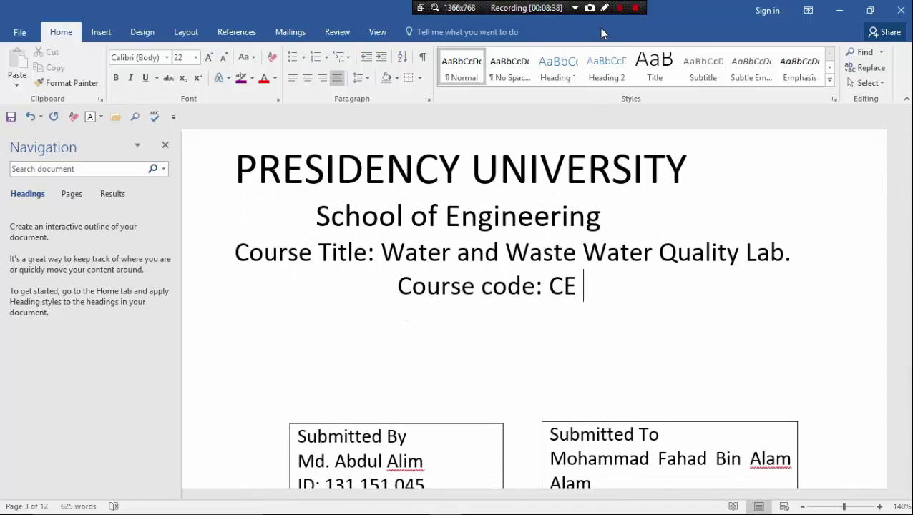
click(620, 7)
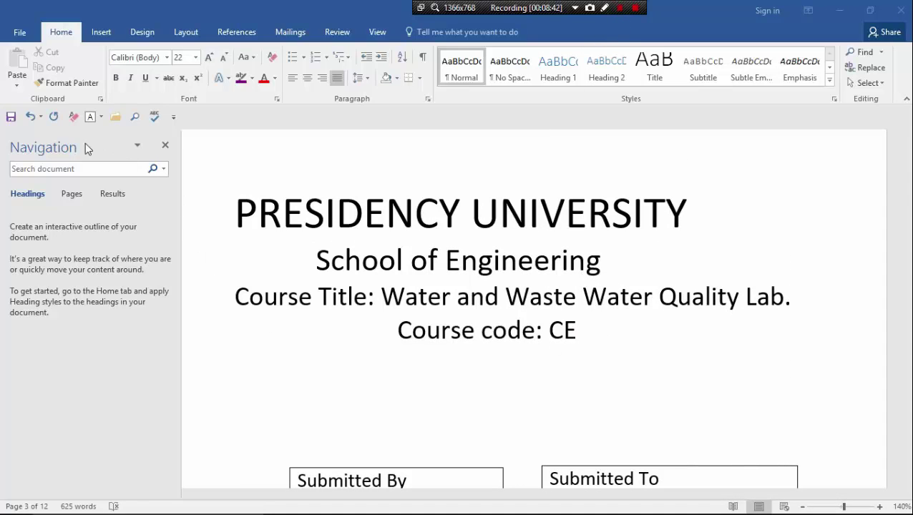
Undo the replacement so 362 returns and the course code reads CE 362.
click(28, 117)
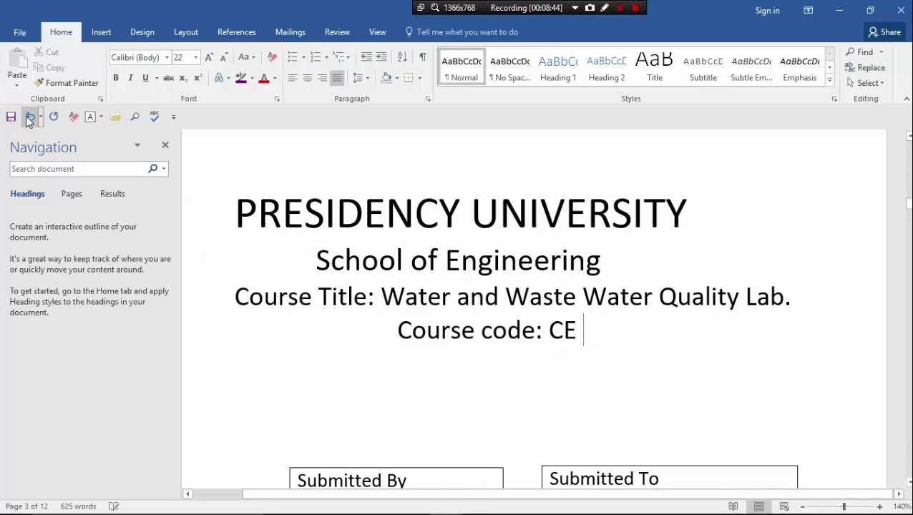
click(29, 118)
click(565, 328)
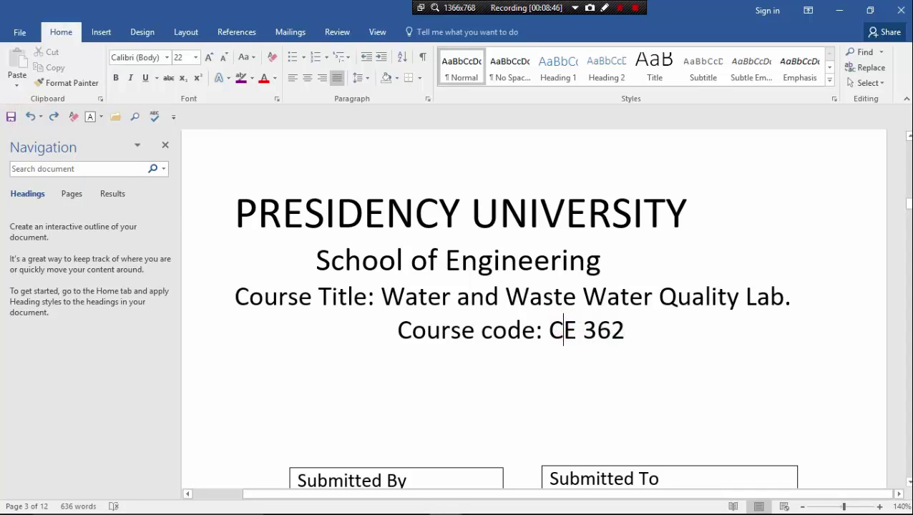
scroll(623, 331, down, 1)
scroll(623, 331, down, 3)
scroll(623, 331, down, 5)
scroll(534, 308, down, 1)
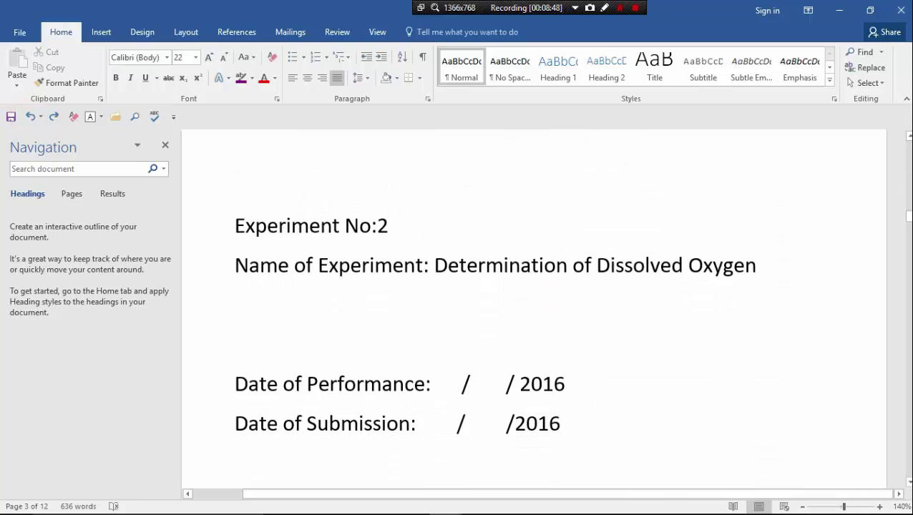
scroll(534, 308, down, 3)
scroll(534, 307, up, 2)
scroll(534, 308, up, 1)
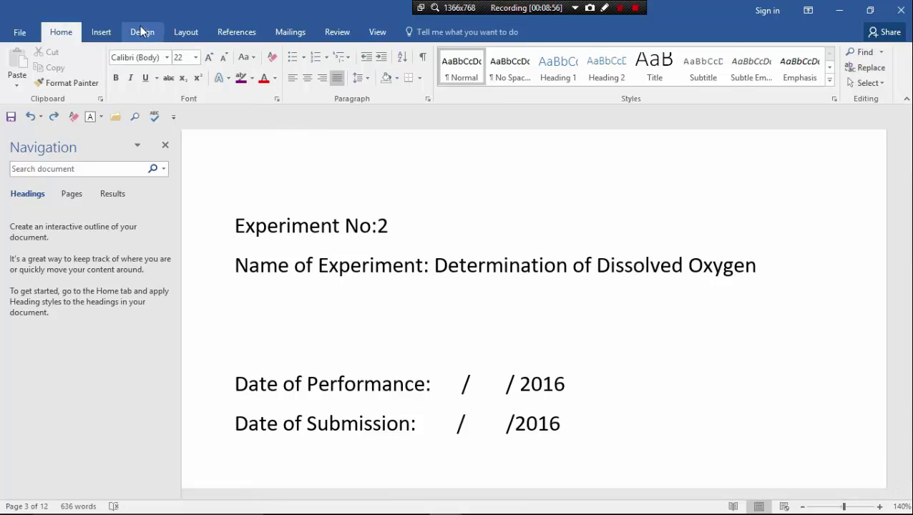
Look over the Insert tab, then switch to the Layout tab's page settings.
click(108, 32)
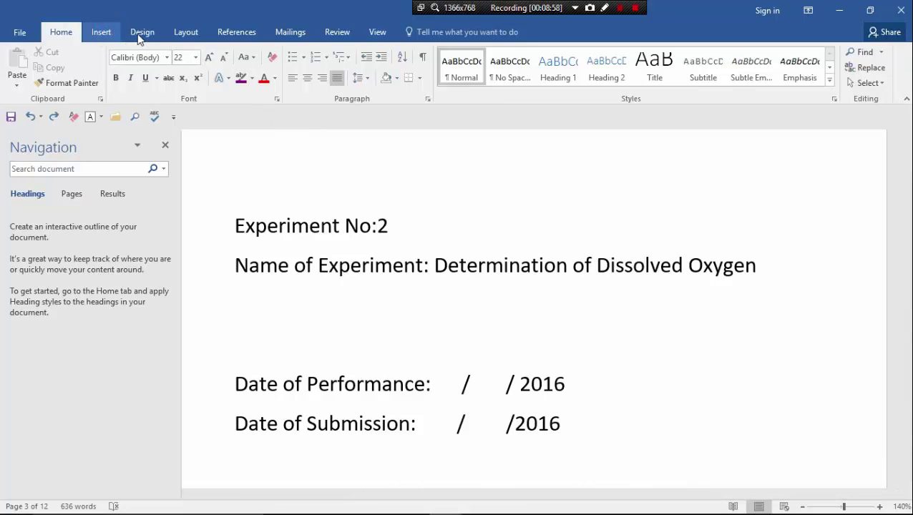
click(183, 32)
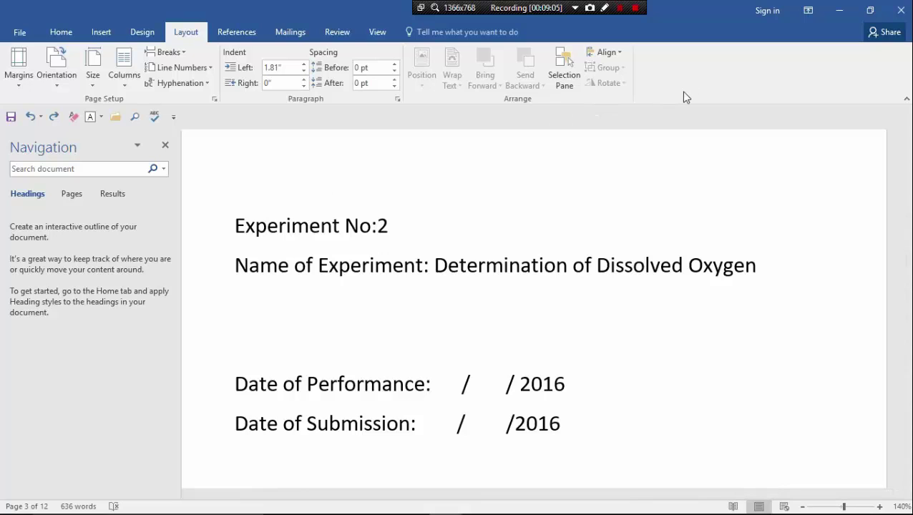
scroll(537, 287, up, 5)
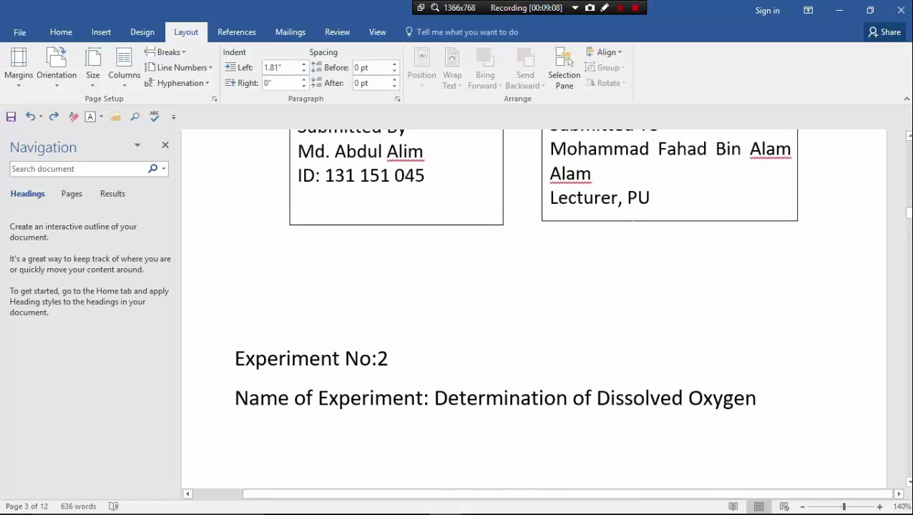